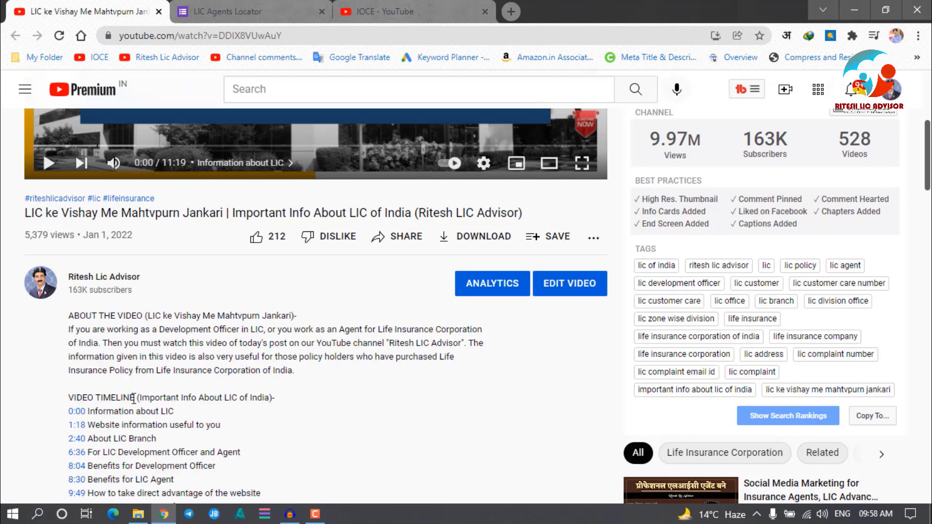
Collapse the YouTube video description, find the pinned comment, and switch to the LIC Agents Locator tab
{"action": "scroll", "coordinate": [131, 388], "scroll_direction": "down", "scroll_amount": 5}
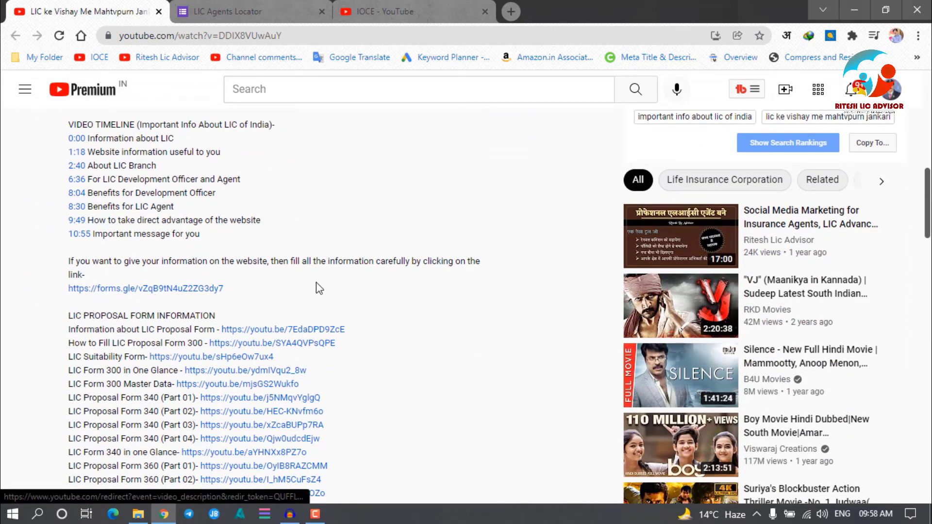
{"action": "scroll", "coordinate": [318, 289], "scroll_direction": "up", "scroll_amount": 4}
{"action": "scroll", "coordinate": [117, 258], "scroll_direction": "down", "scroll_amount": 15}
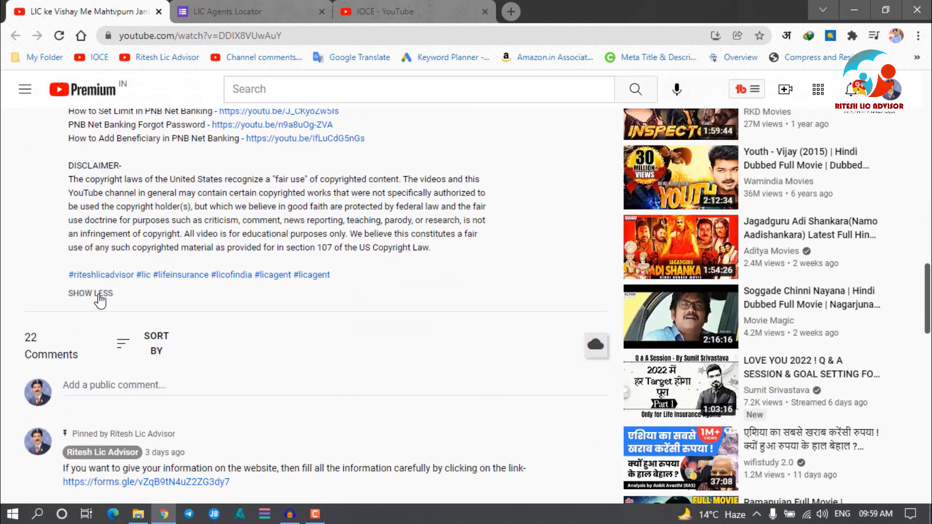
{"action": "left_click", "coordinate": [115, 294]}
{"action": "scroll", "coordinate": [265, 182], "scroll_direction": "up", "scroll_amount": 5}
{"action": "scroll", "coordinate": [262, 192], "scroll_direction": "up", "scroll_amount": 8}
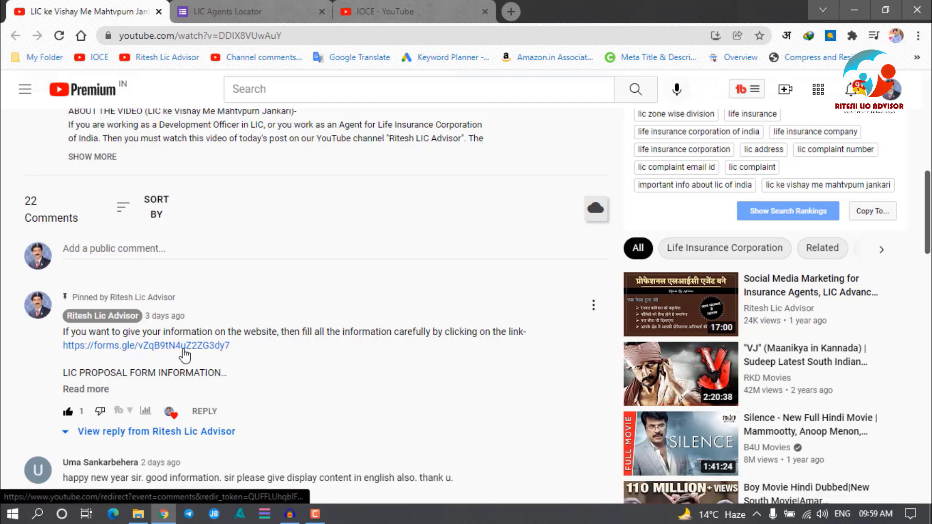
{"action": "left_click", "coordinate": [243, 15]}
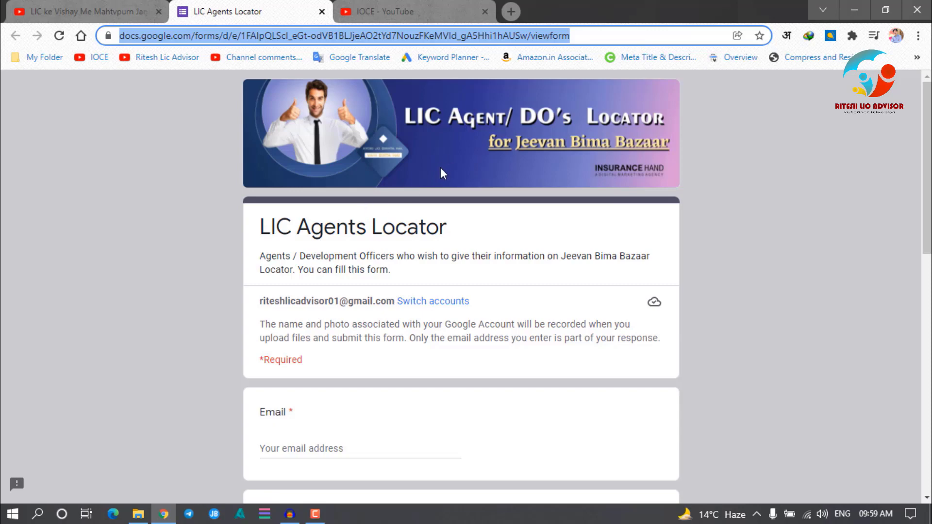
{"action": "scroll", "coordinate": [439, 175], "scroll_direction": "down", "scroll_amount": 5}
{"action": "scroll", "coordinate": [438, 174], "scroll_direction": "up", "scroll_amount": 4}
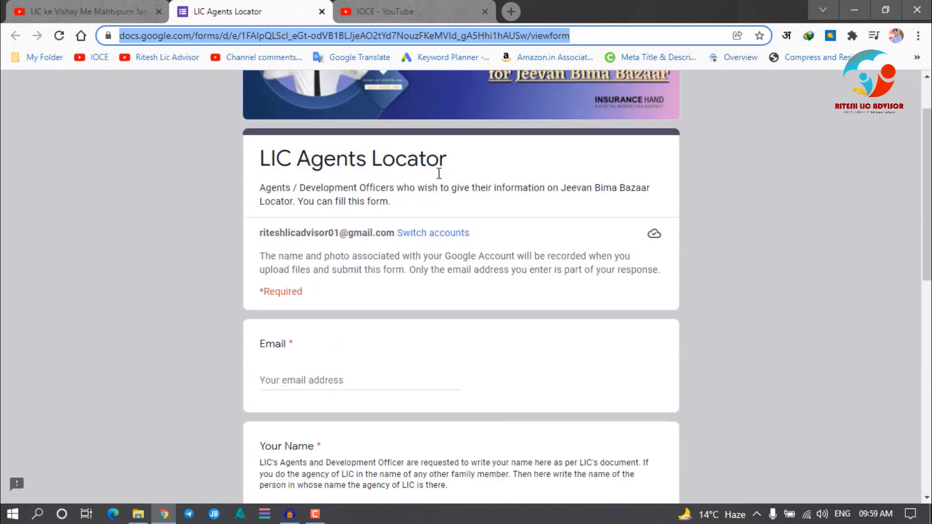
{"action": "scroll", "coordinate": [439, 173], "scroll_direction": "up", "scroll_amount": 2}
{"action": "scroll", "coordinate": [439, 173], "scroll_direction": "down", "scroll_amount": 8}
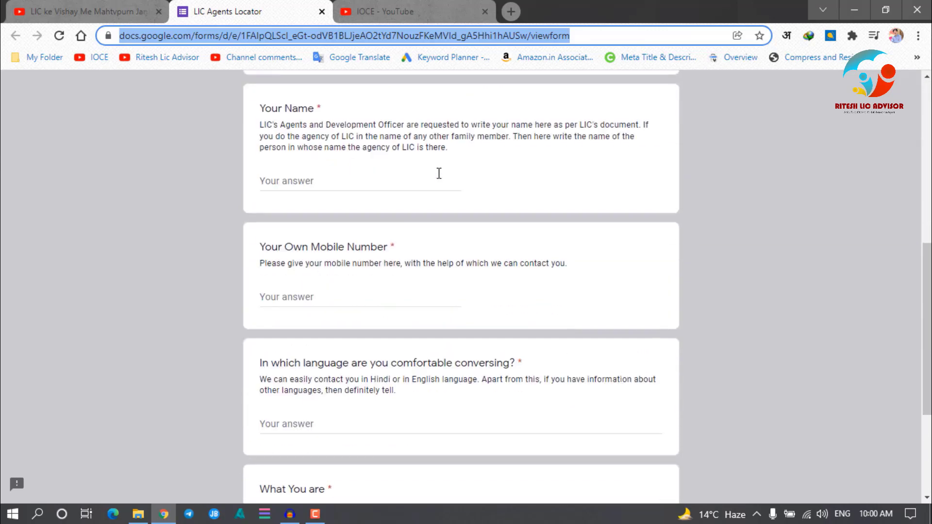
{"action": "scroll", "coordinate": [439, 174], "scroll_direction": "down", "scroll_amount": 4}
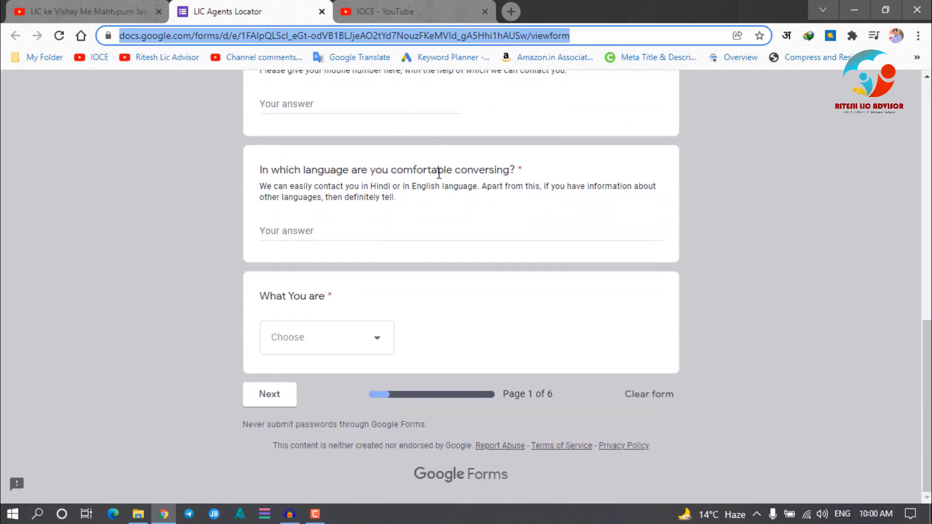
{"action": "scroll", "coordinate": [438, 173], "scroll_direction": "up", "scroll_amount": 10}
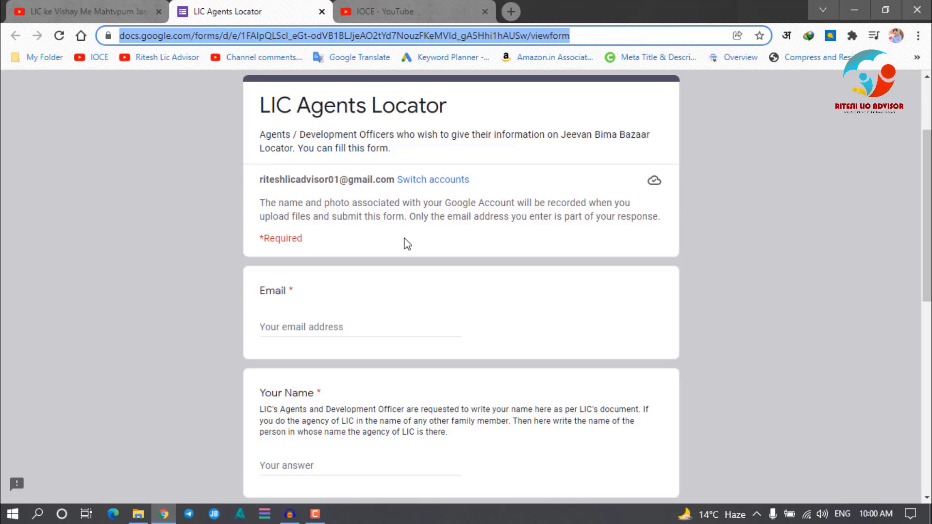
{"action": "scroll", "coordinate": [430, 187], "scroll_direction": "up", "scroll_amount": 2}
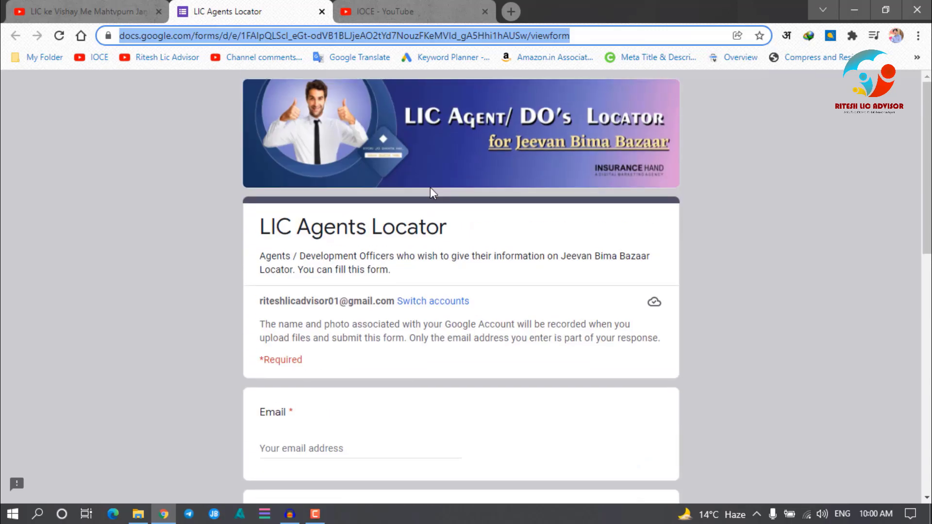
{"action": "scroll", "coordinate": [426, 212], "scroll_direction": "down", "scroll_amount": 5}
{"action": "scroll", "coordinate": [426, 213], "scroll_direction": "down", "scroll_amount": 6}
{"action": "scroll", "coordinate": [566, 124], "scroll_direction": "up", "scroll_amount": 8}
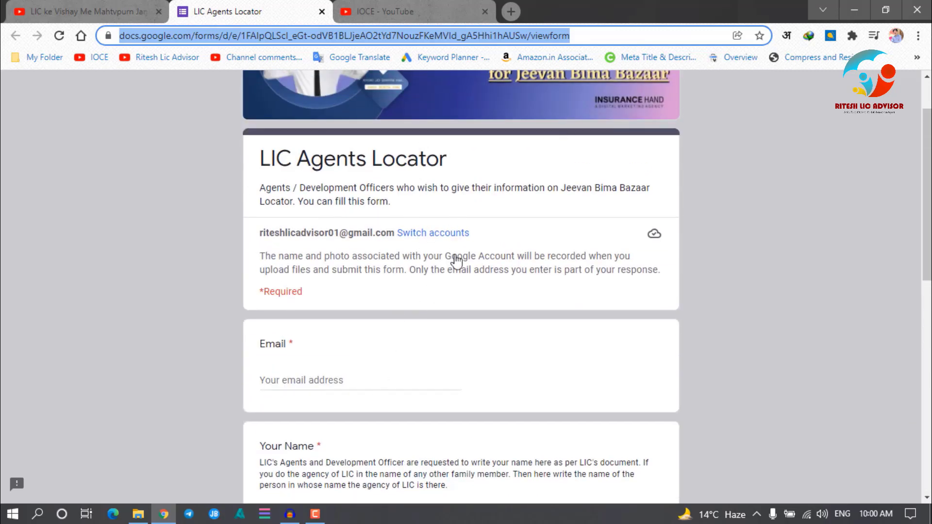
{"action": "scroll", "coordinate": [436, 301], "scroll_direction": "down", "scroll_amount": 7}
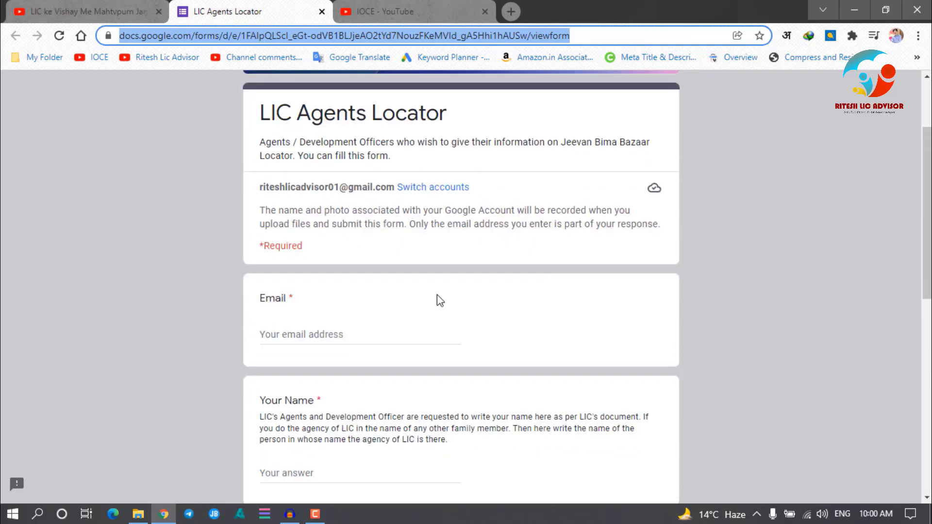
{"action": "scroll", "coordinate": [462, 270], "scroll_direction": "up", "scroll_amount": 5}
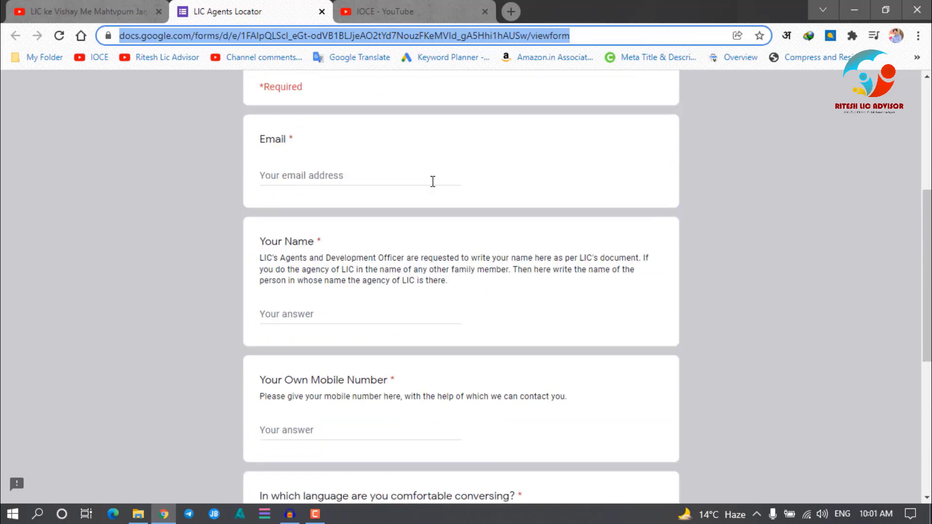
{"action": "scroll", "coordinate": [354, 205], "scroll_direction": "up", "scroll_amount": 2}
Enter the account's Gmail address as the Email answer
{"action": "left_click", "coordinate": [289, 312]}
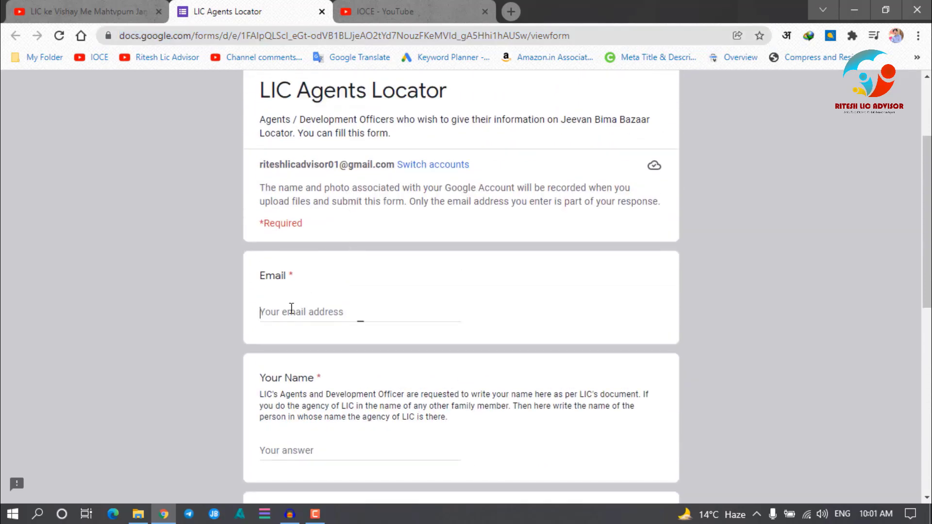
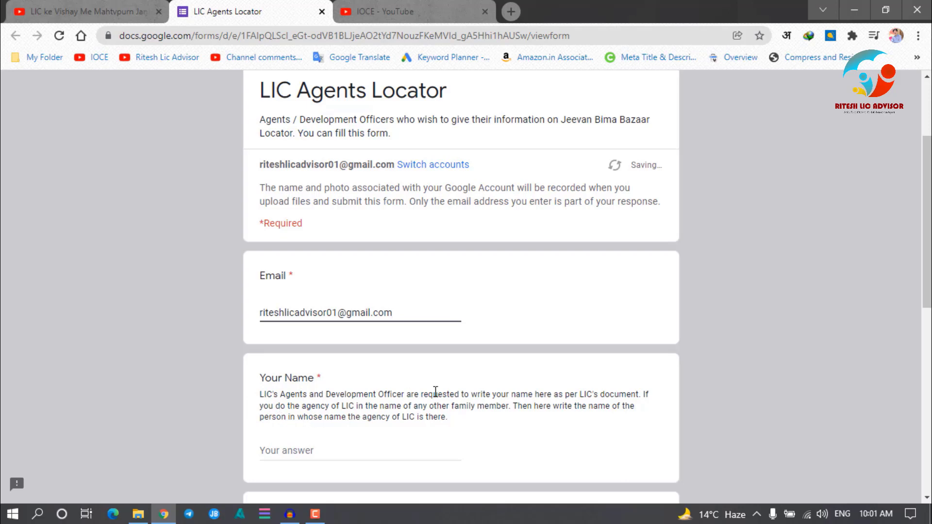
{"action": "scroll", "coordinate": [511, 381], "scroll_direction": "down", "scroll_amount": 2}
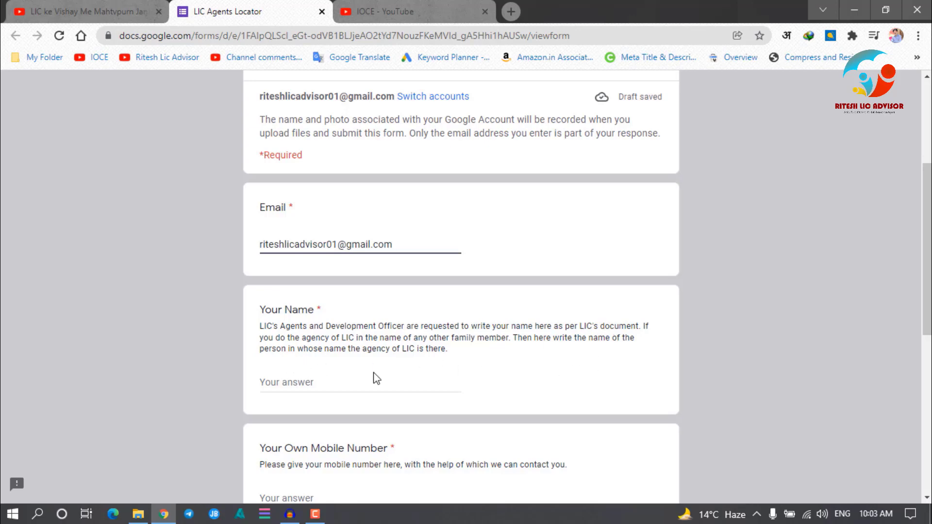
Enter the agent's full name in the Your Name answer box
{"action": "left_click", "coordinate": [340, 383]}
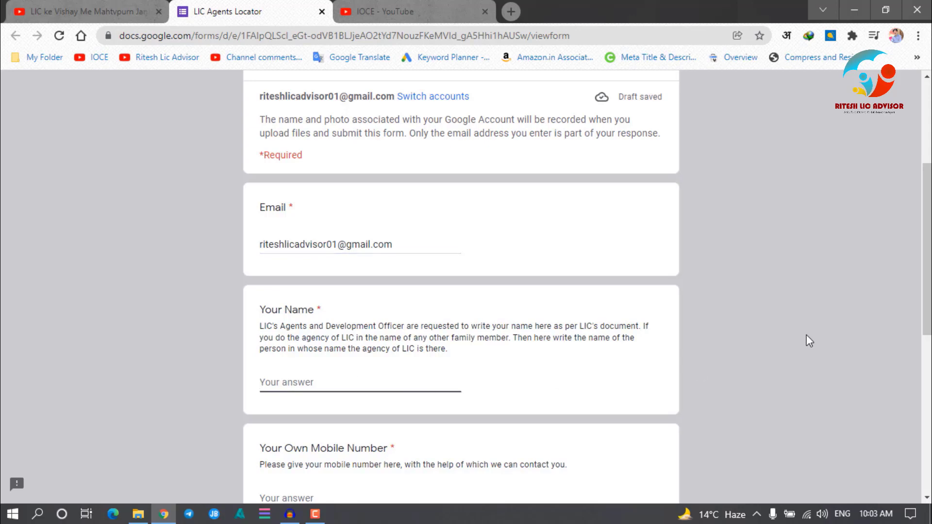
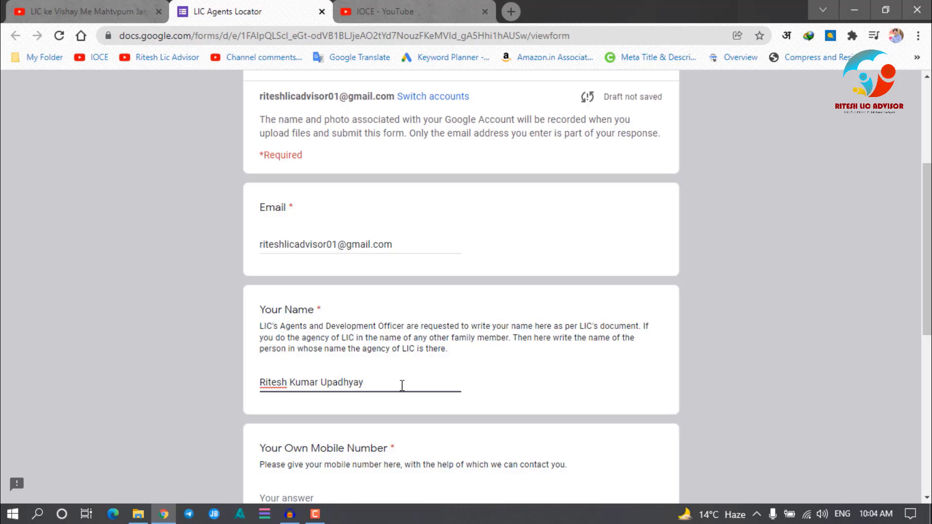
{"action": "scroll", "coordinate": [395, 377], "scroll_direction": "down", "scroll_amount": 4}
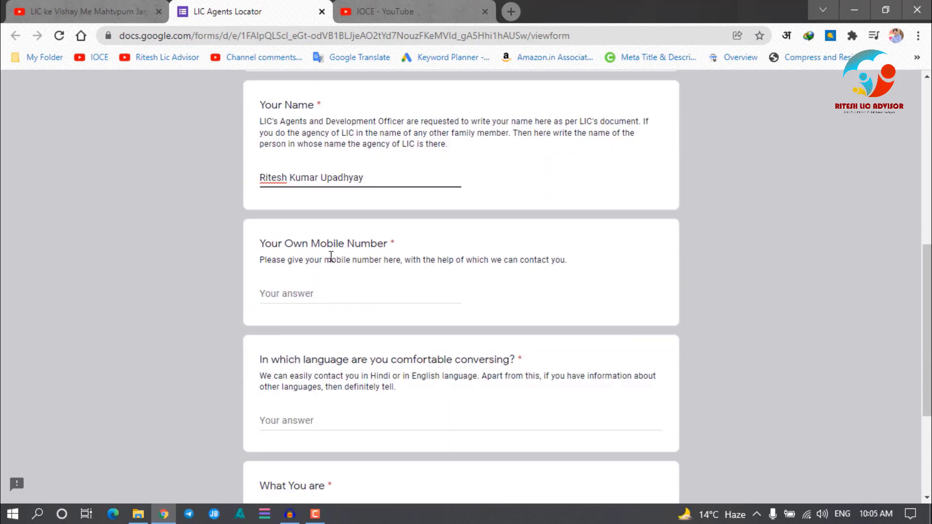
Enter the agent's mobile number and give Hindi as the conversation language
{"action": "left_click", "coordinate": [276, 299]}
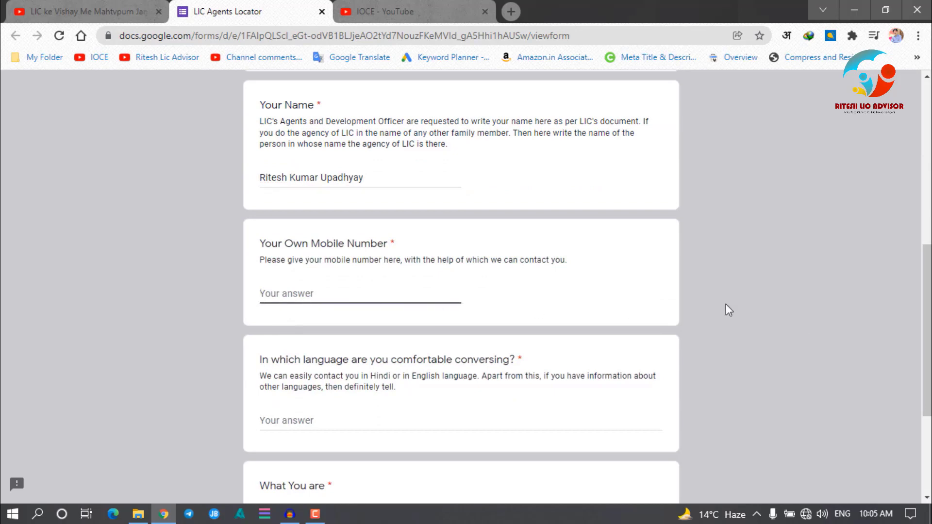
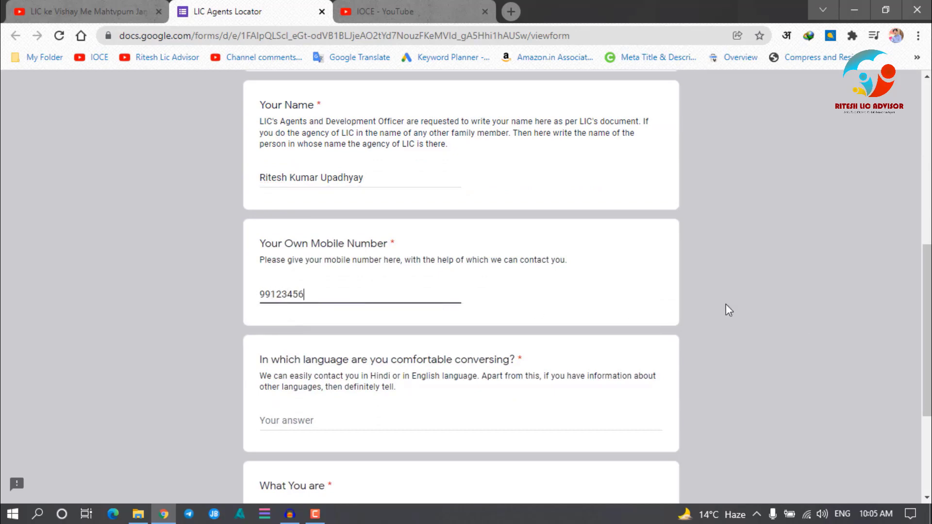
{"action": "left_click", "coordinate": [297, 420]}
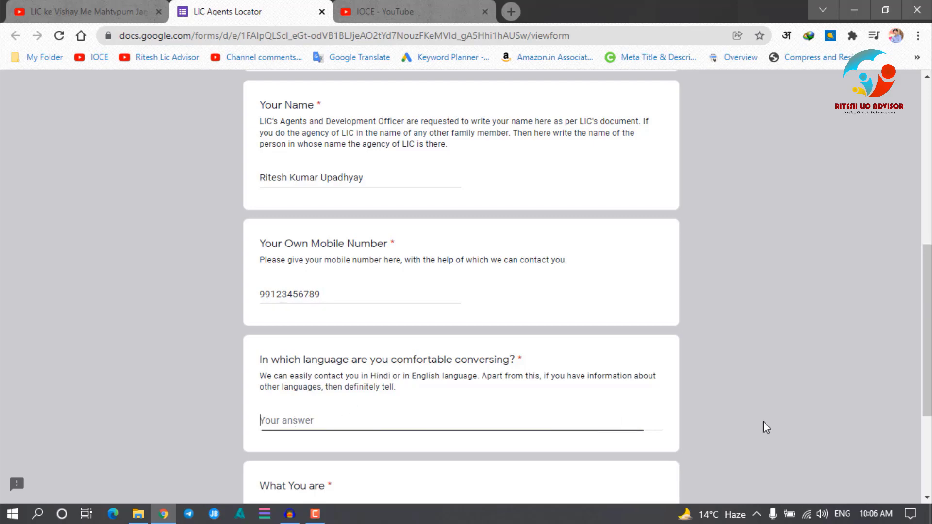
{"action": "type", "text": "H"}
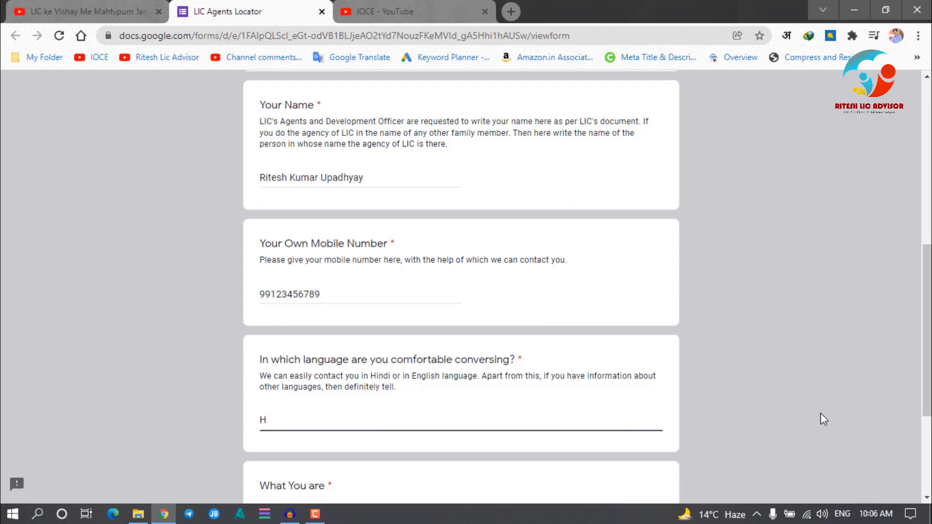
{"action": "type", "text": "indi"}
{"action": "scroll", "coordinate": [267, 293], "scroll_direction": "down", "scroll_amount": 4}
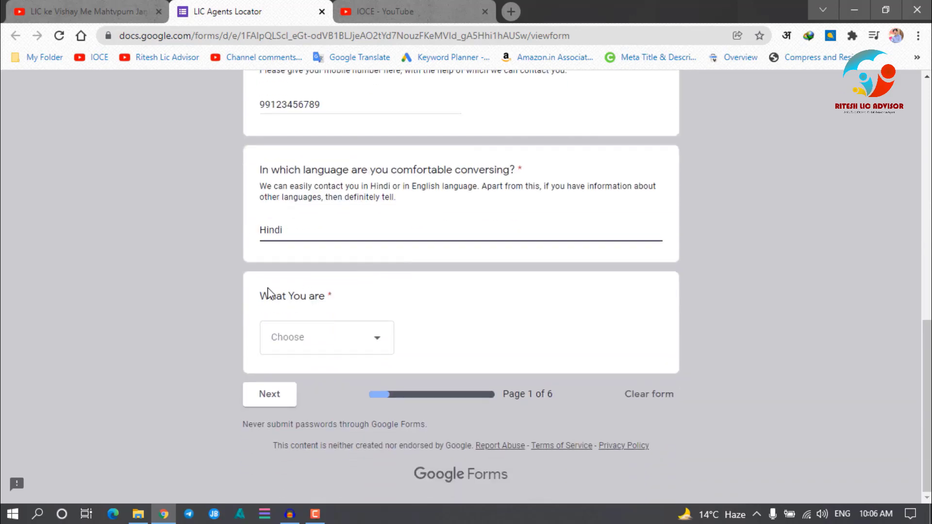
{"action": "left_click", "coordinate": [352, 344]}
{"action": "left_click", "coordinate": [297, 382]}
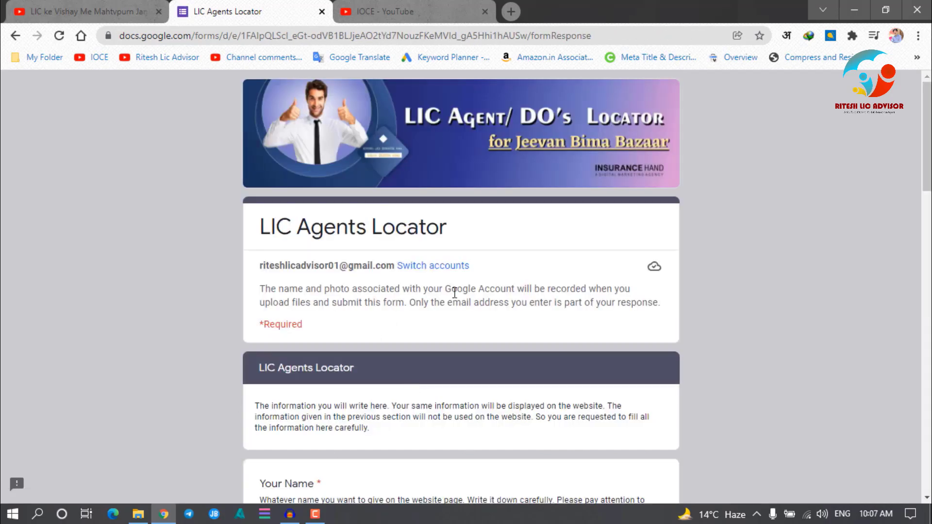
{"action": "scroll", "coordinate": [356, 223], "scroll_direction": "down", "scroll_amount": 4}
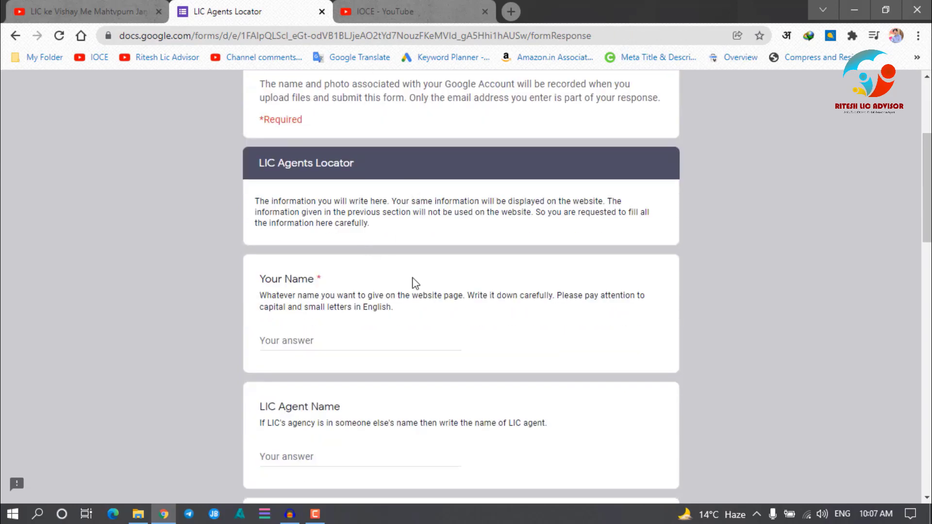
{"action": "scroll", "coordinate": [450, 291], "scroll_direction": "up", "scroll_amount": 3}
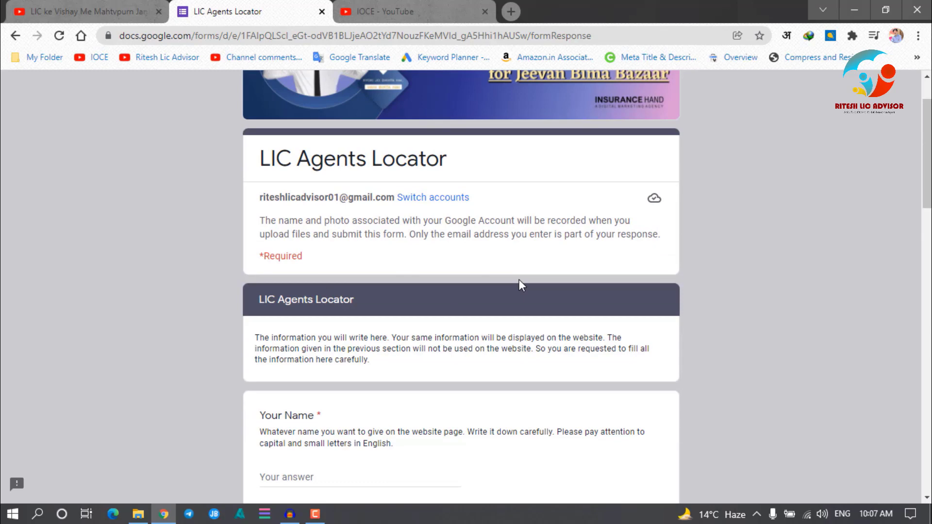
{"action": "scroll", "coordinate": [404, 255], "scroll_direction": "down", "scroll_amount": 3}
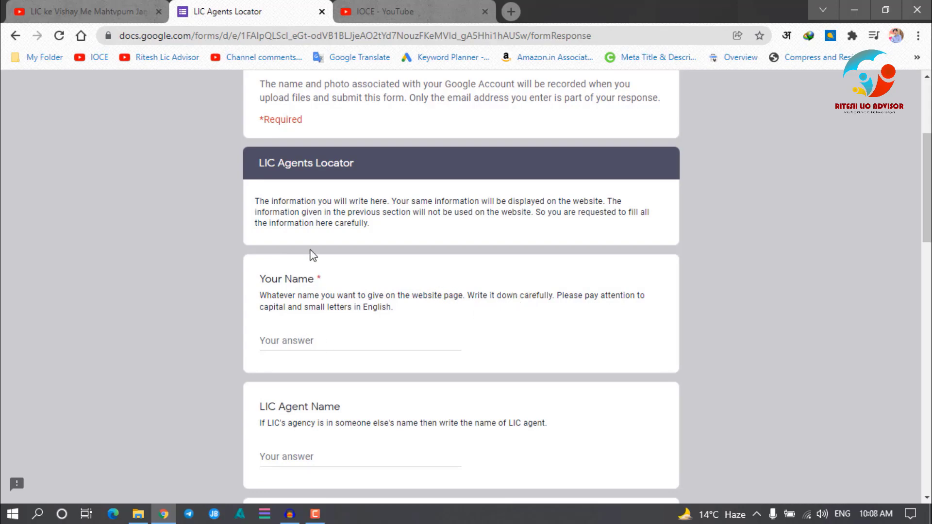
Enter the agent's full name under Your Name in the second section
{"action": "left_click", "coordinate": [286, 339]}
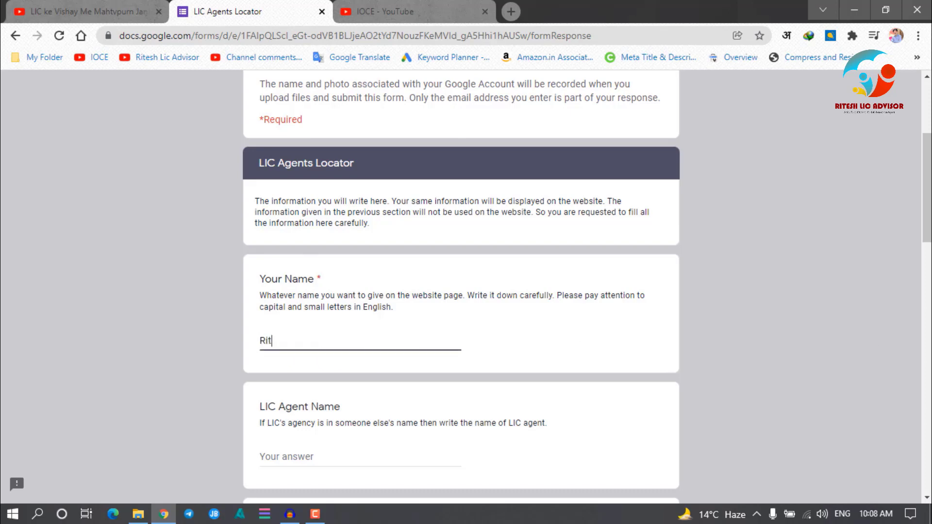
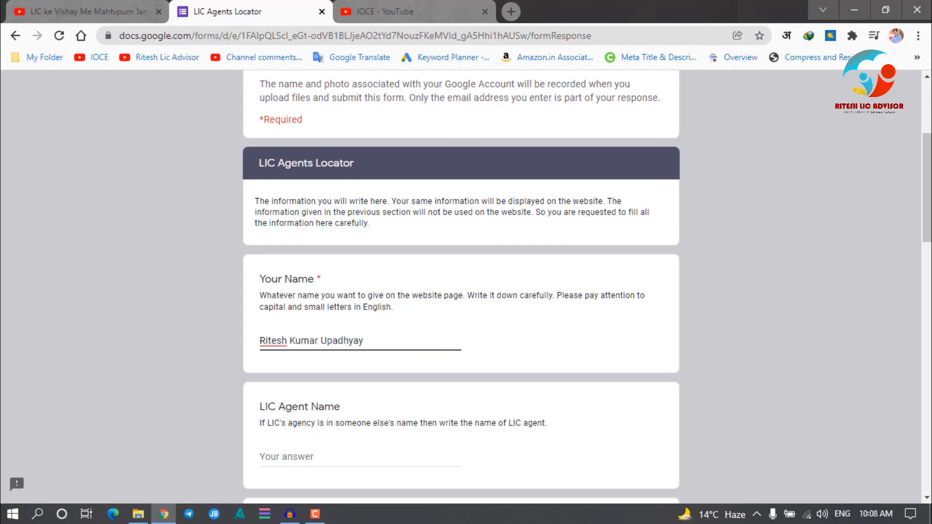
{"action": "scroll", "coordinate": [487, 368], "scroll_direction": "down", "scroll_amount": 1}
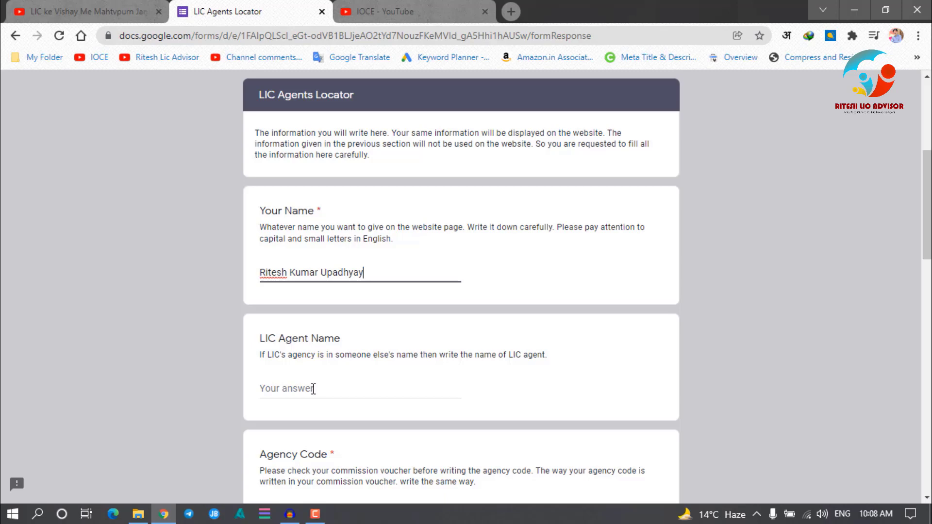
{"action": "scroll", "coordinate": [338, 343], "scroll_direction": "down", "scroll_amount": 3}
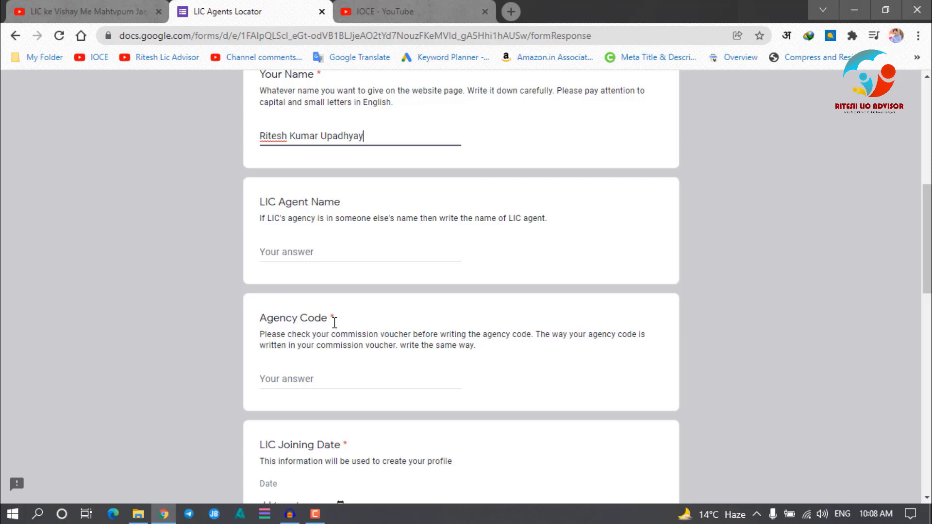
Enter the agent's agency code in the Agency Code answer
{"action": "left_click", "coordinate": [360, 379]}
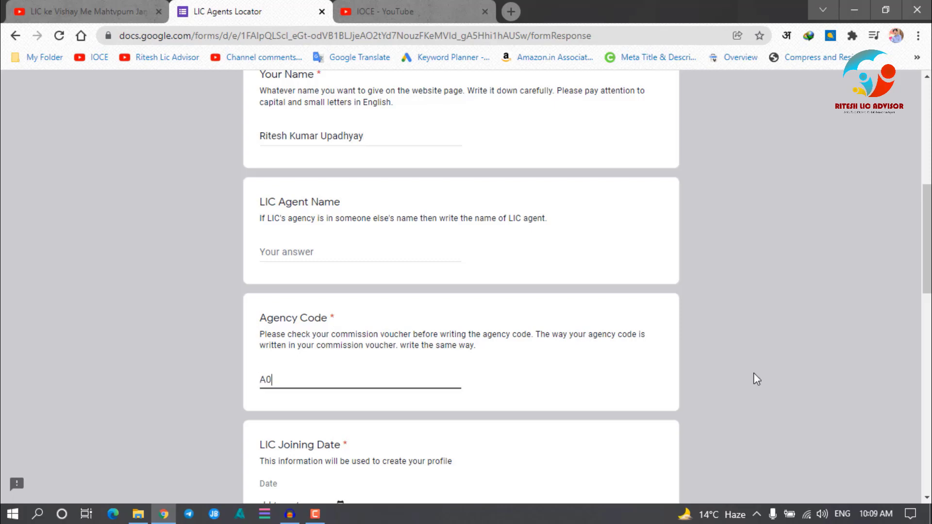
{"action": "scroll", "coordinate": [778, 334], "scroll_direction": "down", "scroll_amount": 1}
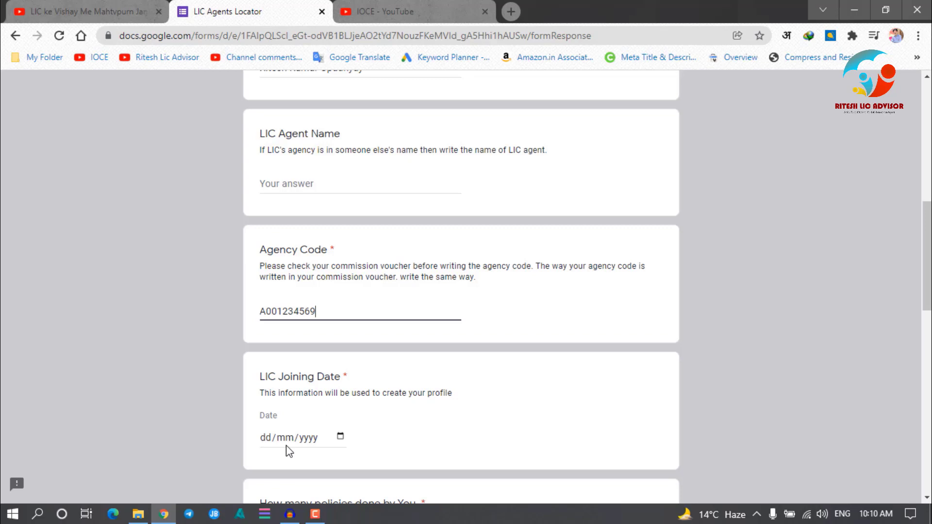
{"action": "scroll", "coordinate": [290, 451], "scroll_direction": "down", "scroll_amount": 3}
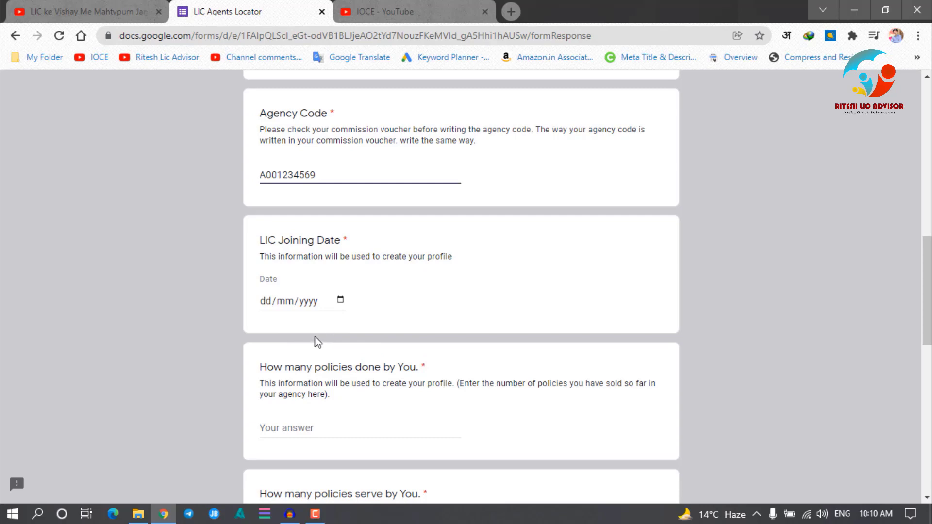
Enter LIC joining date 01/08/2001, 1809 policies done and 508 policies served
{"action": "left_click", "coordinate": [269, 301]}
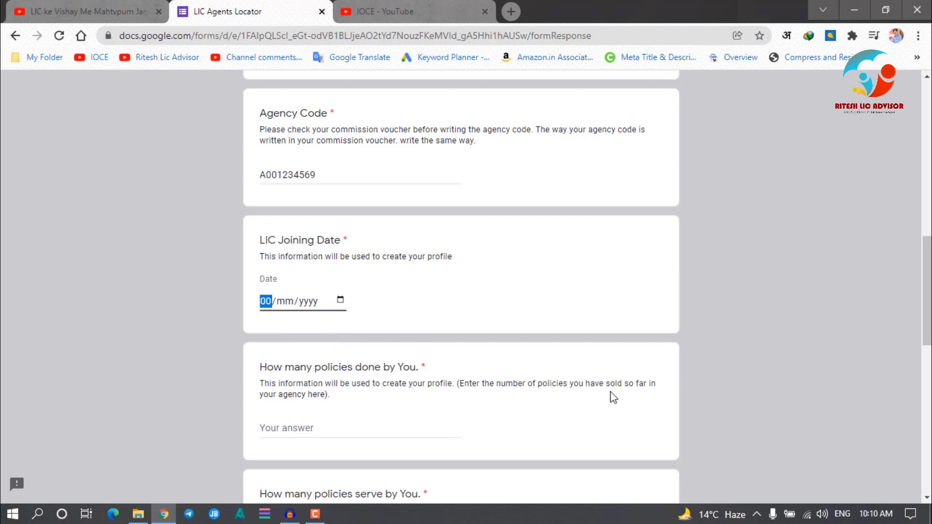
{"action": "type", "text": "01/"}
{"action": "type", "text": "08/2001"}
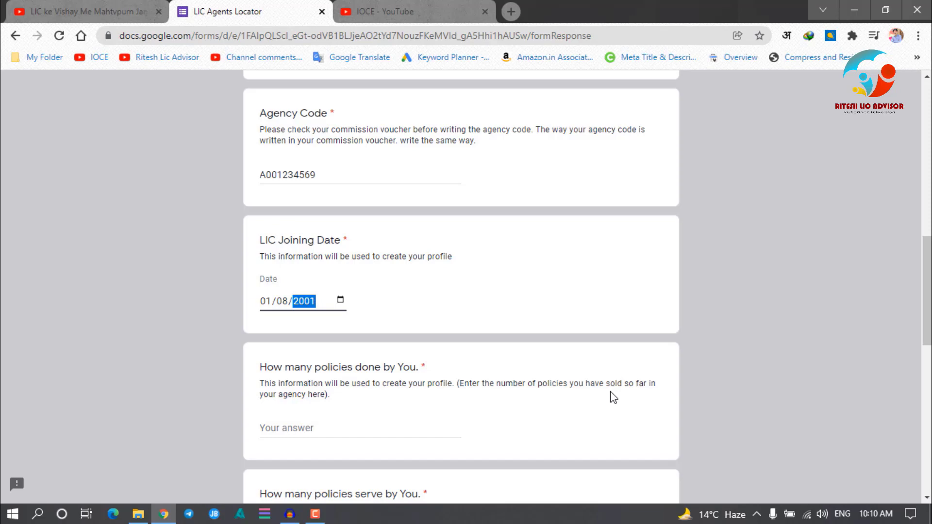
{"action": "scroll", "coordinate": [509, 386], "scroll_direction": "down", "scroll_amount": 1}
{"action": "left_click", "coordinate": [333, 359]}
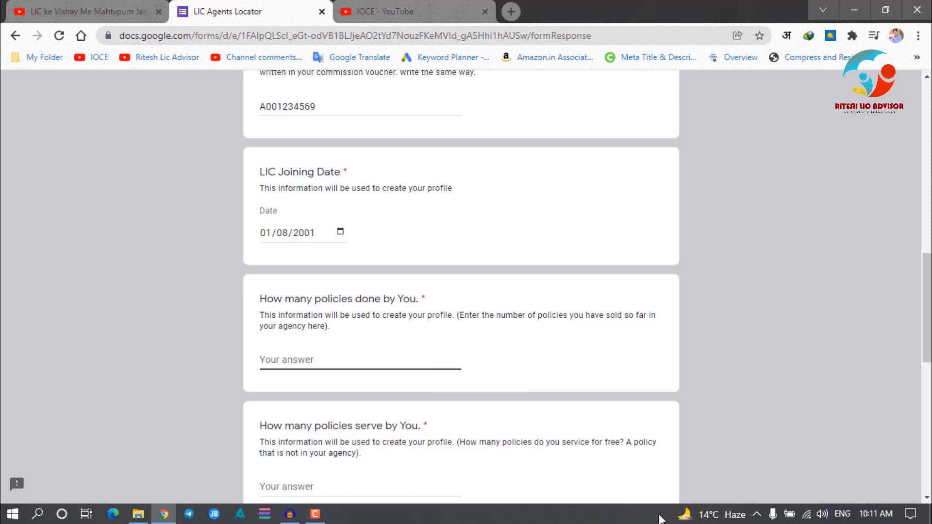
{"action": "type", "text": "1809"}
{"action": "scroll", "coordinate": [415, 271], "scroll_direction": "down", "scroll_amount": 1}
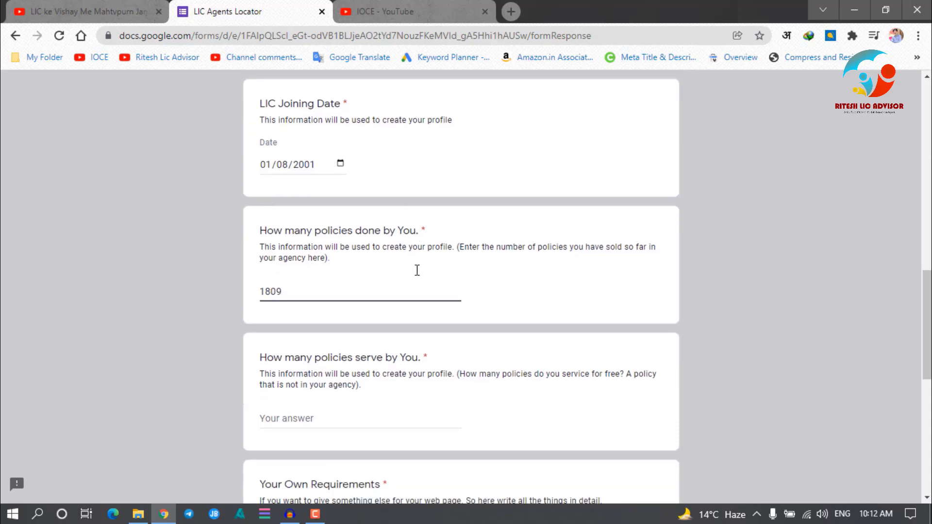
{"action": "left_click", "coordinate": [290, 416]}
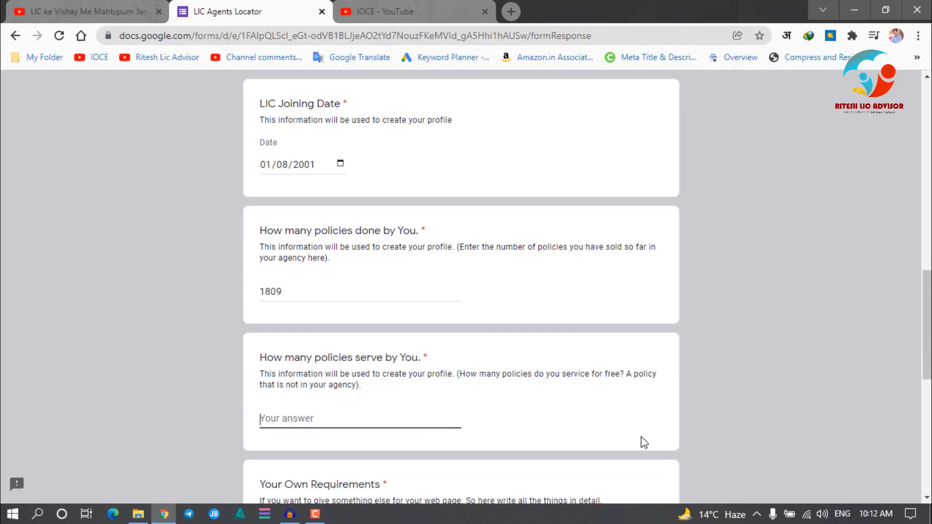
{"action": "type", "text": "508"}
{"action": "scroll", "coordinate": [510, 296], "scroll_direction": "down", "scroll_amount": 3}
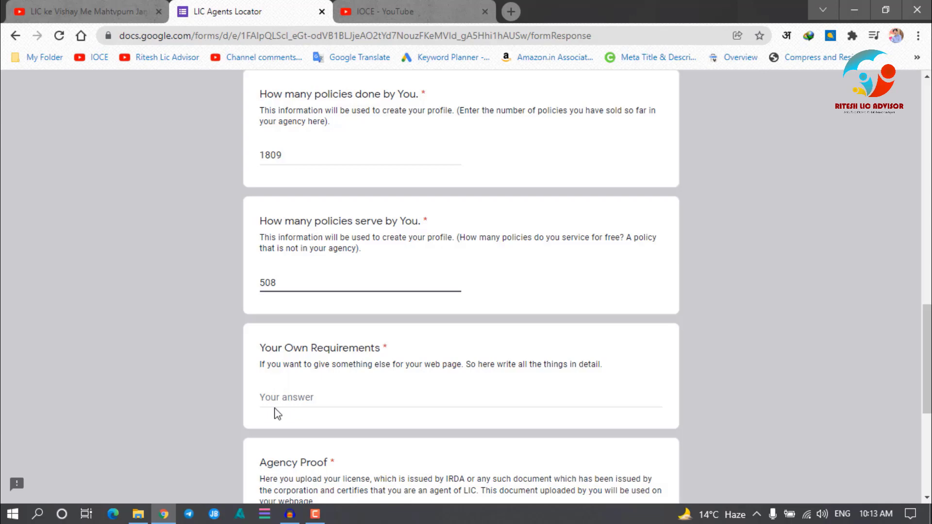
Answer Your Own Requirements with 'Nothing', correcting the misspelling
{"action": "left_click", "coordinate": [285, 395]}
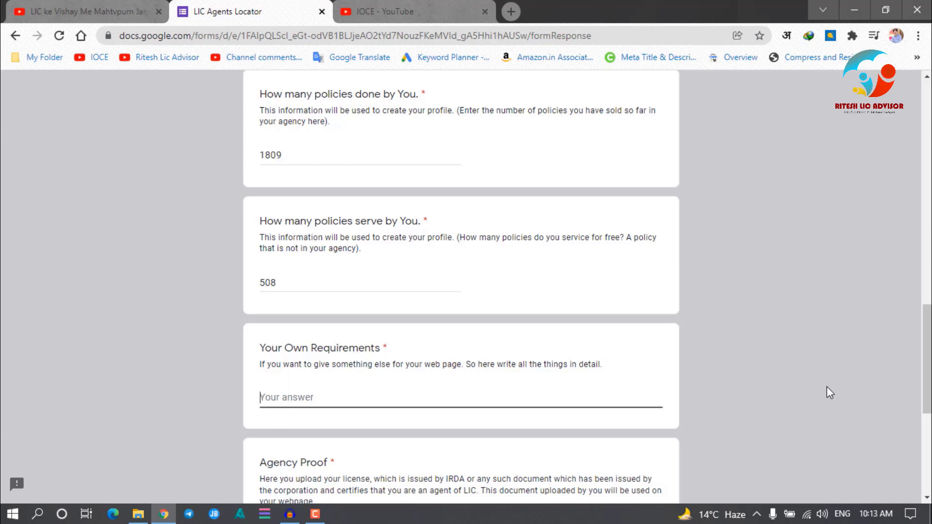
{"action": "type", "text": "Nothi"}
{"action": "type", "text": "nig"}
{"action": "key", "text": "BackSpace"}
{"action": "key", "text": "BackSpace"}
{"action": "type", "text": "g"}
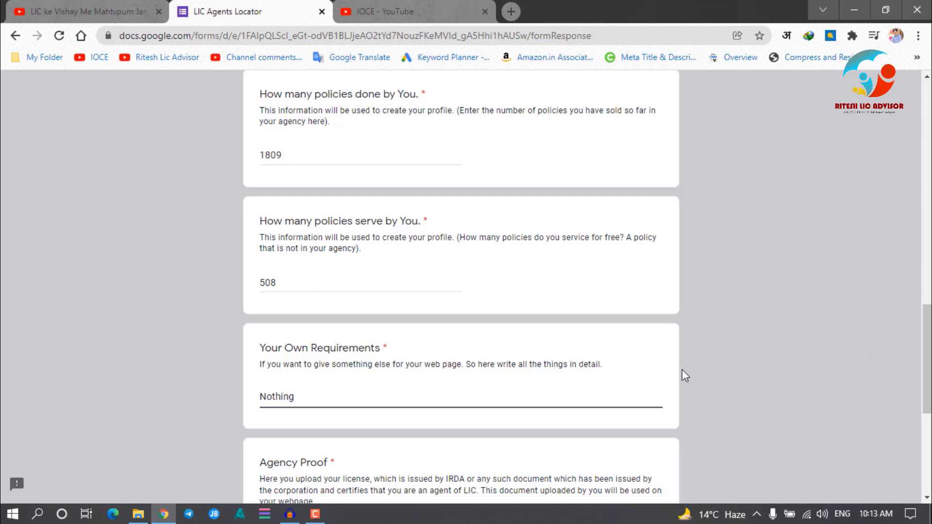
{"action": "scroll", "coordinate": [702, 316], "scroll_direction": "down", "scroll_amount": 4}
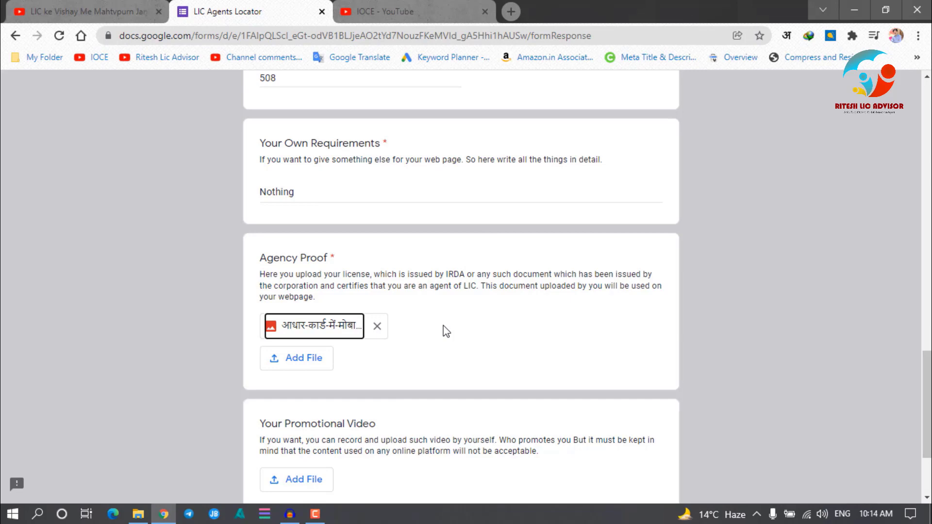
{"action": "scroll", "coordinate": [446, 331], "scroll_direction": "down", "scroll_amount": 3}
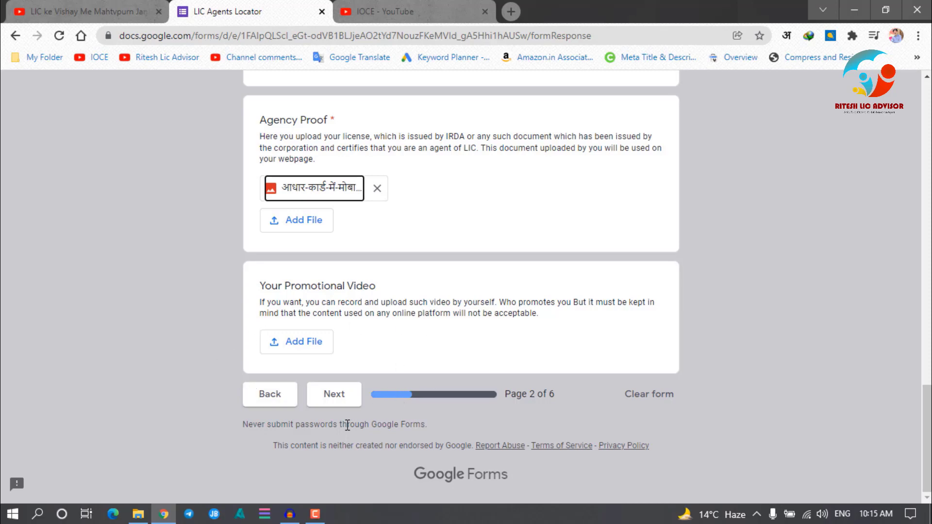
Continue to the form's Your Contact Information page
{"action": "left_click", "coordinate": [333, 397]}
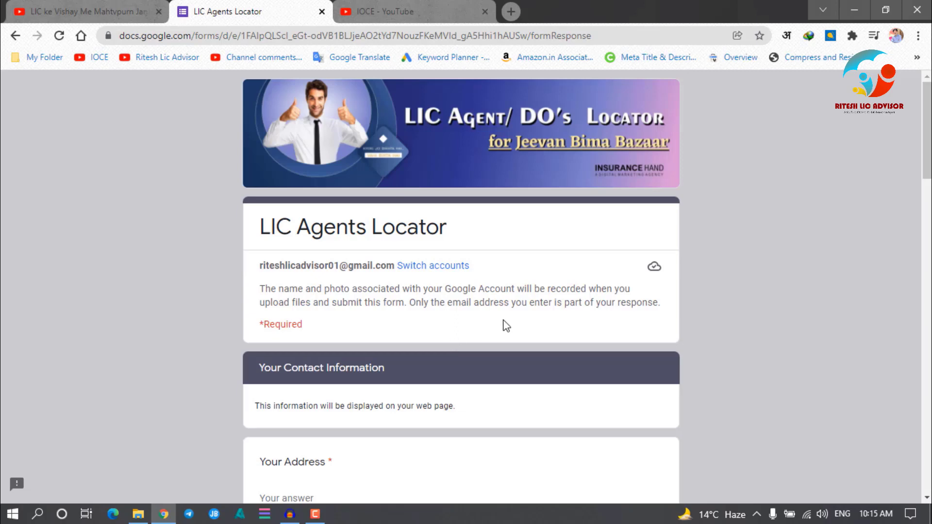
{"action": "scroll", "coordinate": [505, 325], "scroll_direction": "down", "scroll_amount": 4}
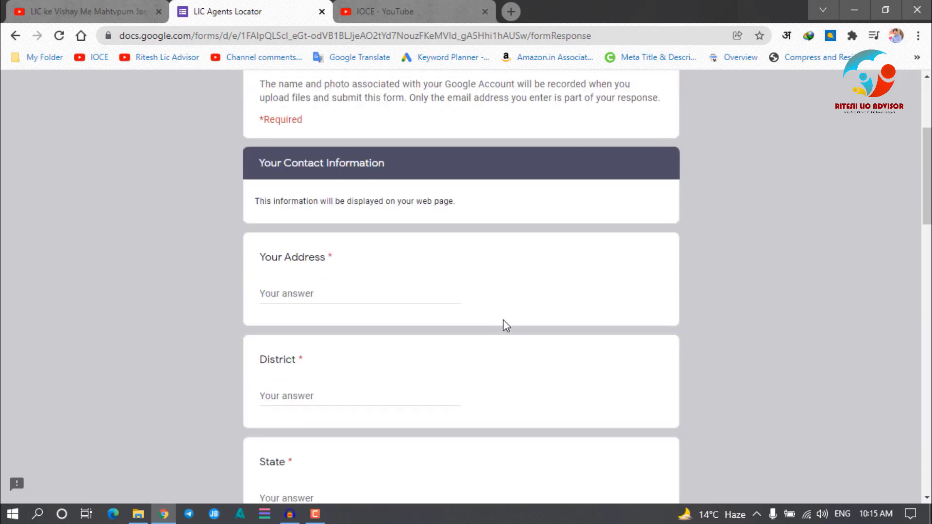
{"action": "scroll", "coordinate": [503, 320], "scroll_direction": "up", "scroll_amount": 4}
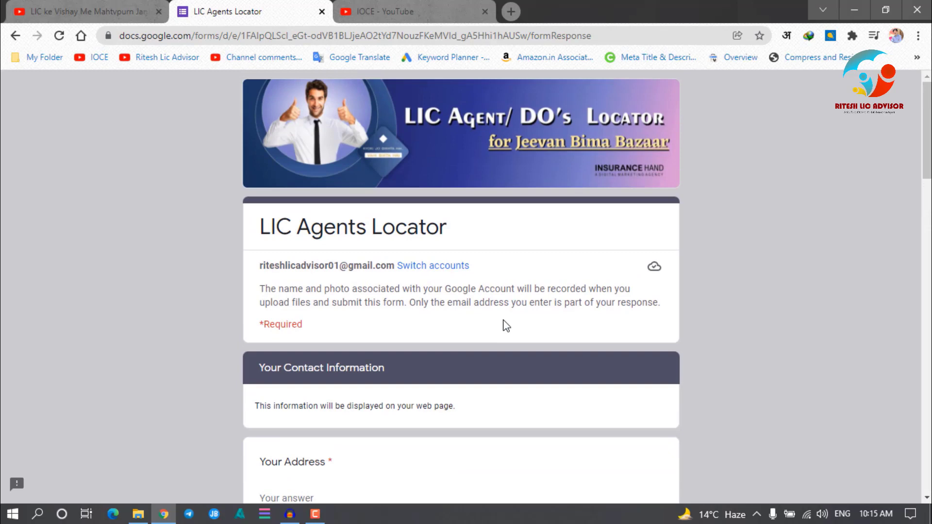
{"action": "scroll", "coordinate": [505, 324], "scroll_direction": "down", "scroll_amount": 4}
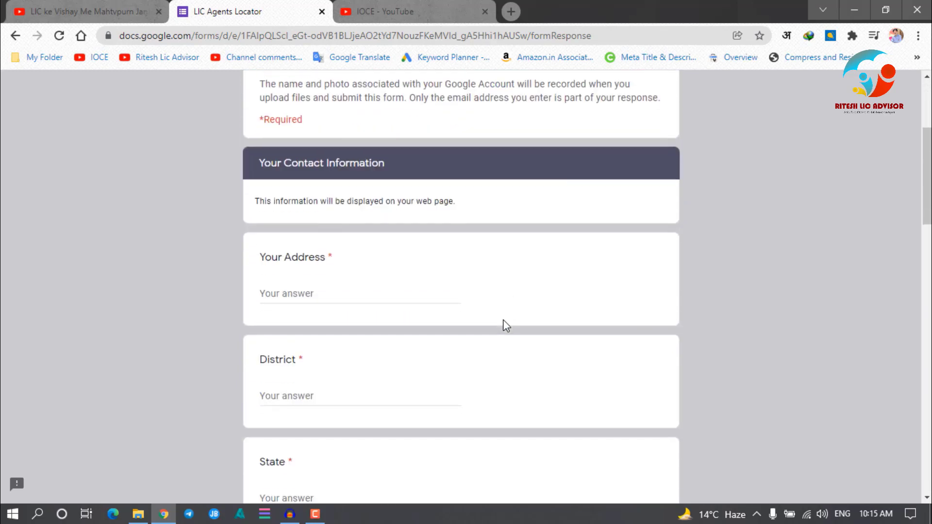
{"action": "scroll", "coordinate": [503, 320], "scroll_direction": "down", "scroll_amount": 1}
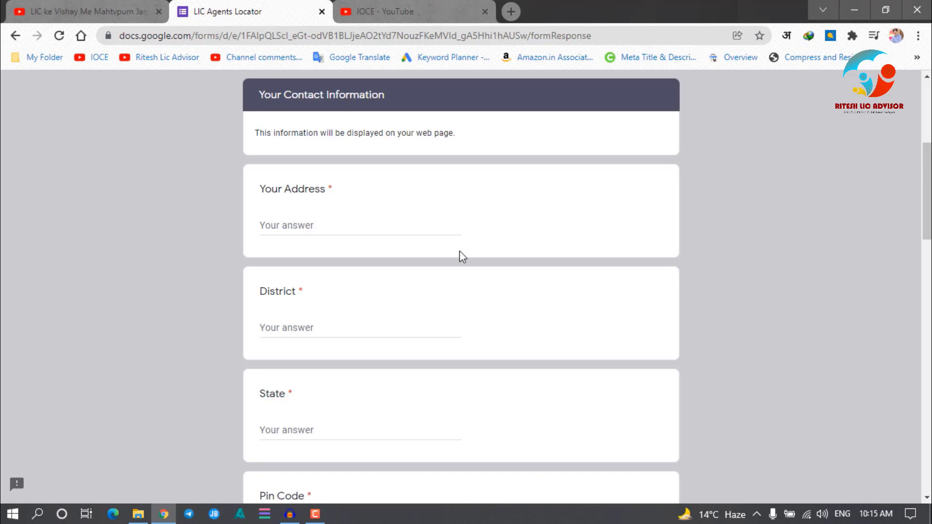
Fill in the agent's street address, district, state and pin code
{"action": "left_click", "coordinate": [298, 226]}
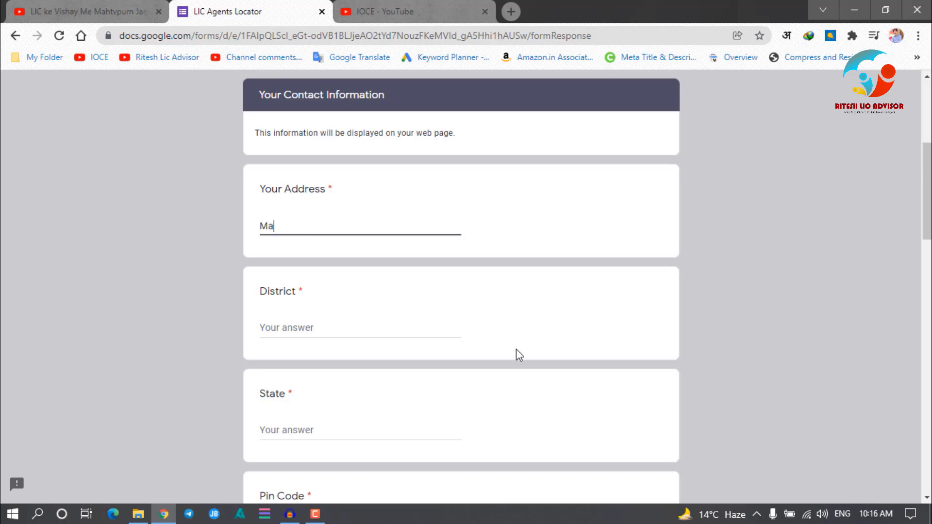
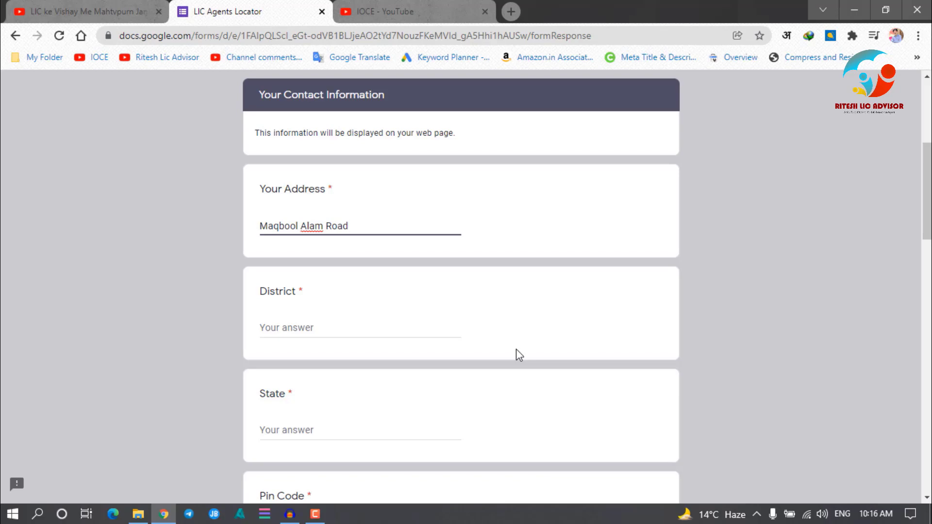
{"action": "key", "text": "Tab"}
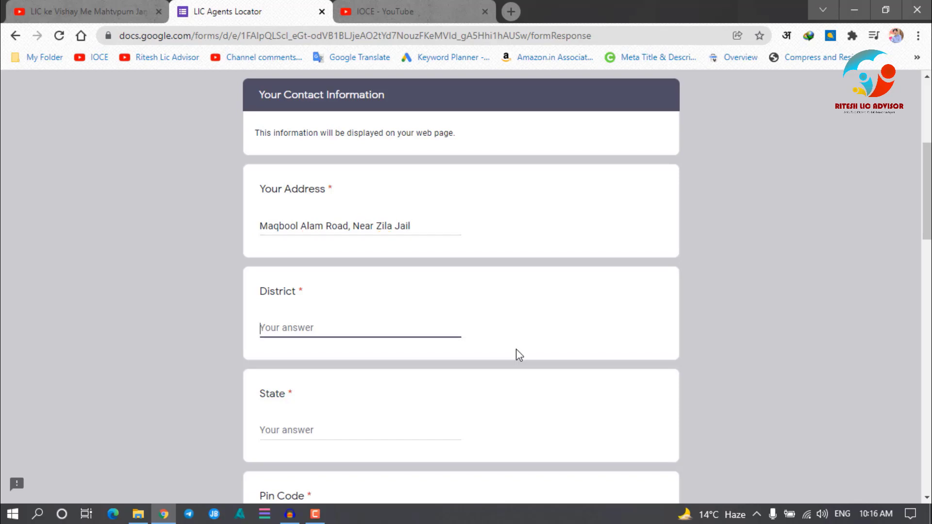
{"action": "type", "text": "Varanasi"}
{"action": "key", "text": "Tab"}
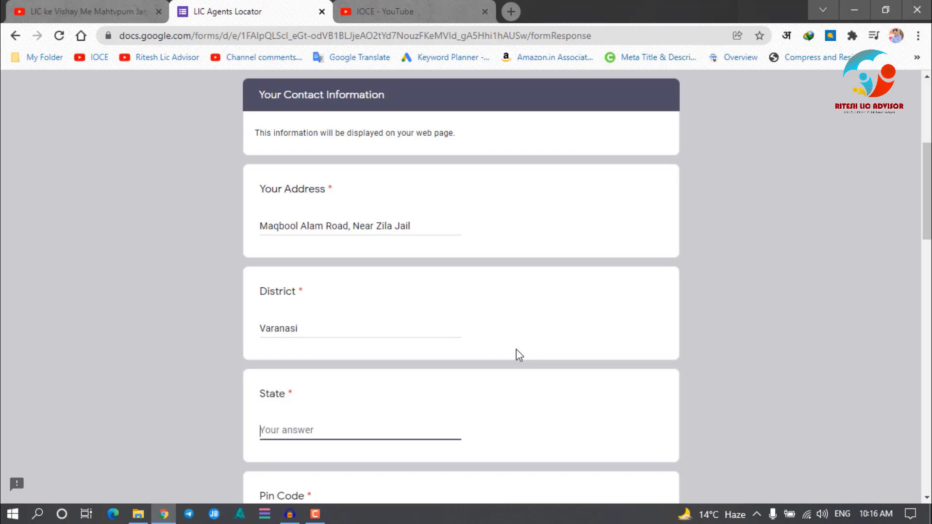
{"action": "type", "text": "Uttar Pradesh"}
{"action": "key", "text": "Tab"}
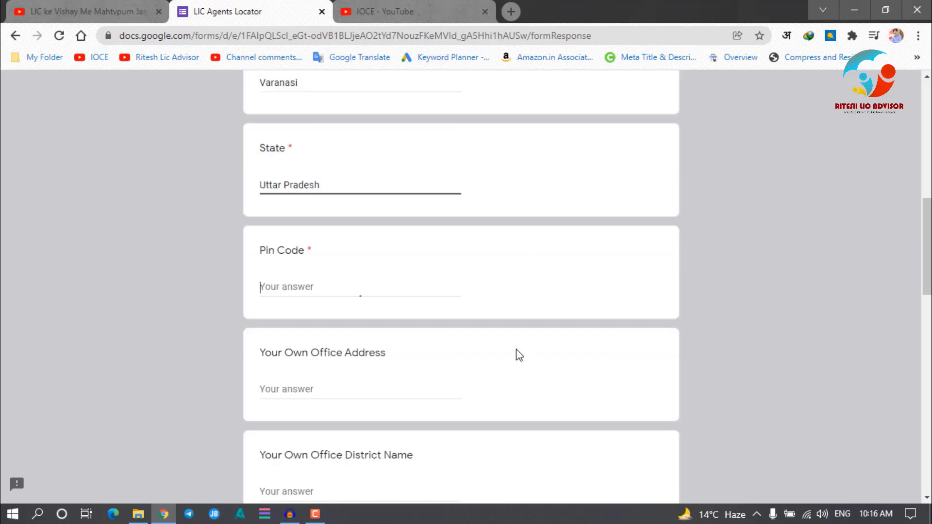
{"action": "type", "text": "221001"}
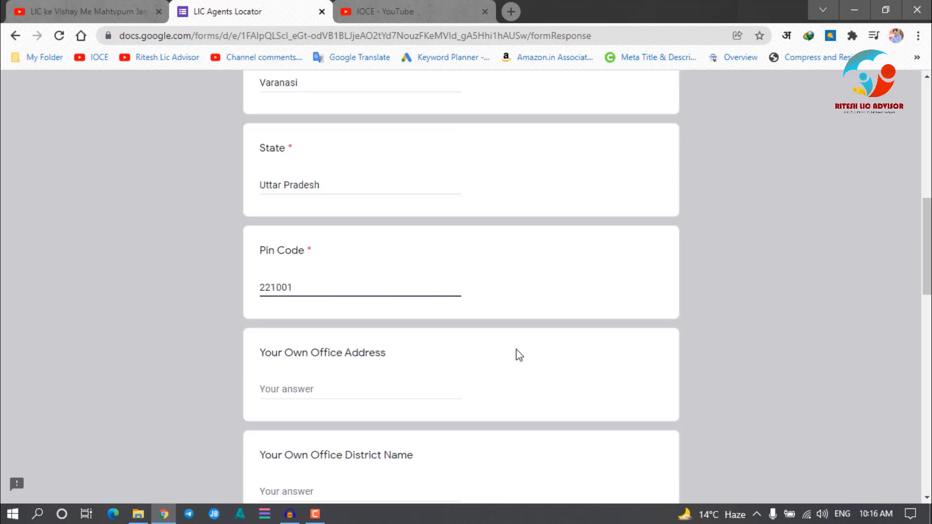
{"action": "scroll", "coordinate": [516, 348], "scroll_direction": "up", "scroll_amount": 3}
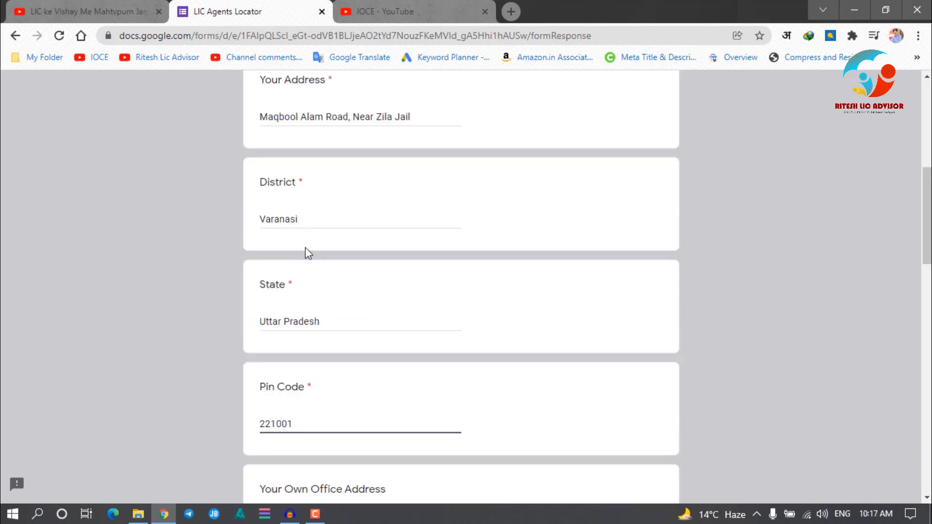
{"action": "scroll", "coordinate": [308, 253], "scroll_direction": "down", "scroll_amount": 5}
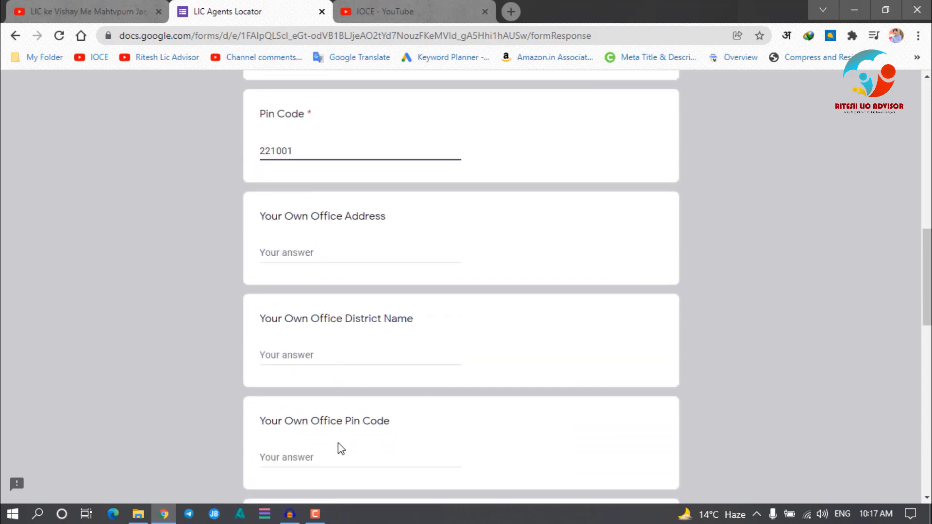
{"action": "scroll", "coordinate": [348, 448], "scroll_direction": "up", "scroll_amount": 8}
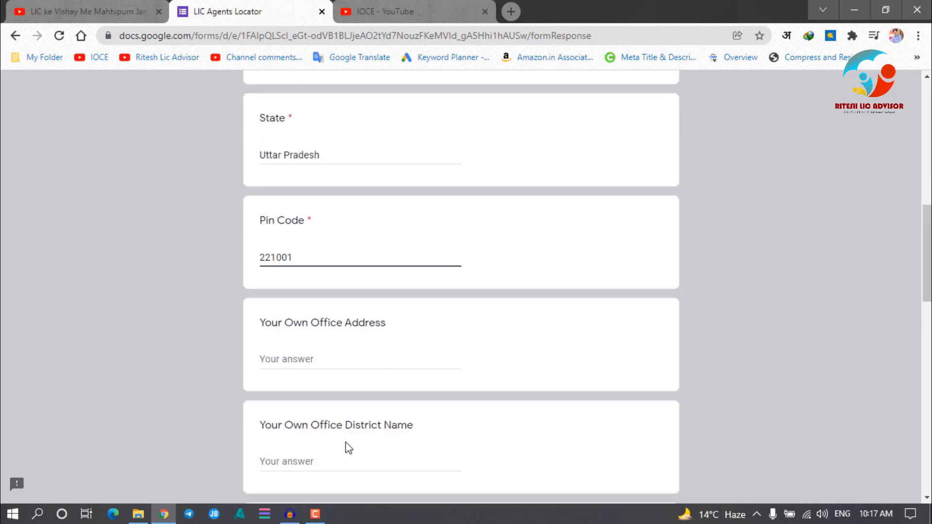
{"action": "scroll", "coordinate": [334, 467], "scroll_direction": "down", "scroll_amount": 7}
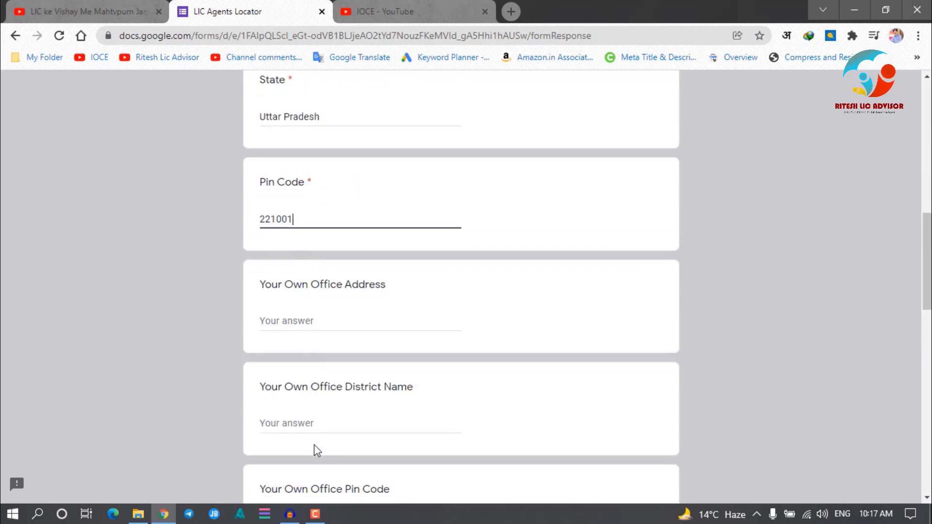
{"action": "scroll", "coordinate": [323, 339], "scroll_direction": "down", "scroll_amount": 4}
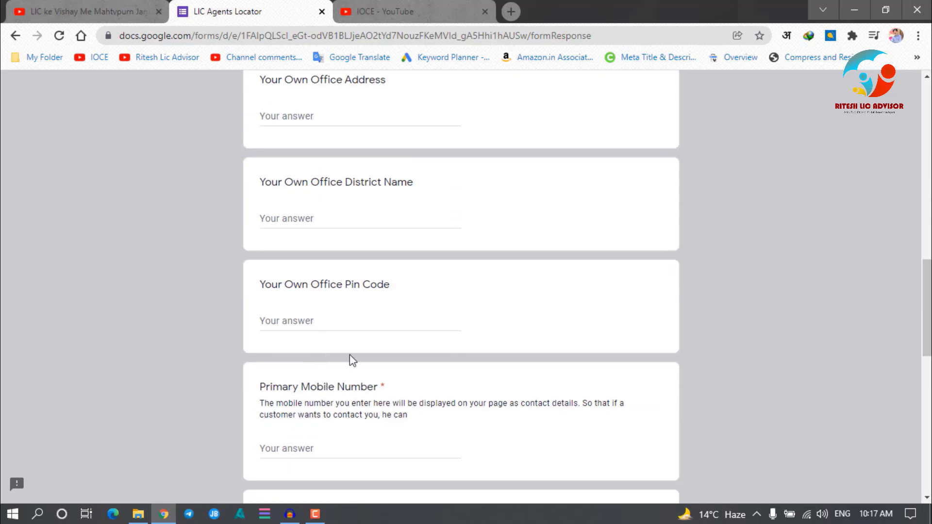
{"action": "scroll", "coordinate": [365, 348], "scroll_direction": "up", "scroll_amount": 4}
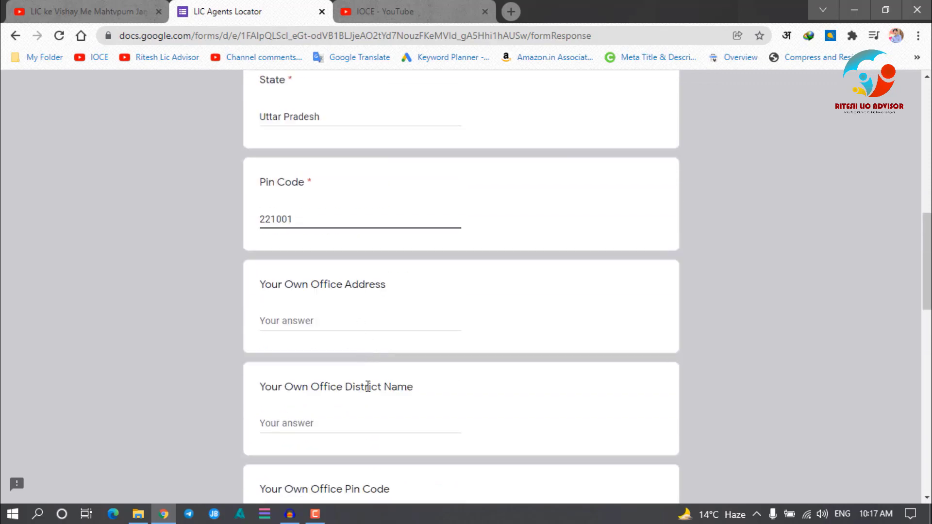
{"action": "scroll", "coordinate": [368, 387], "scroll_direction": "down", "scroll_amount": 3}
{"action": "scroll", "coordinate": [368, 386], "scroll_direction": "down", "scroll_amount": 5}
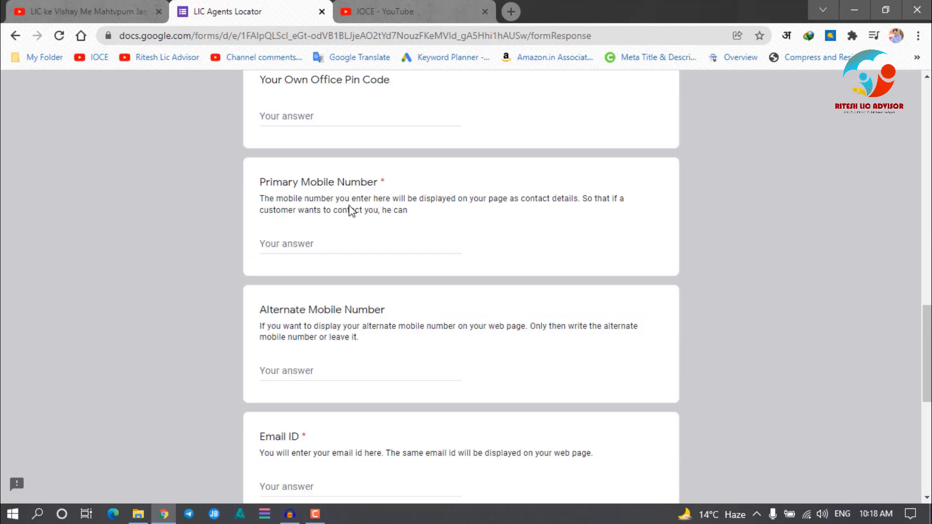
Enter the agent's primary mobile number
{"action": "left_click", "coordinate": [327, 241]}
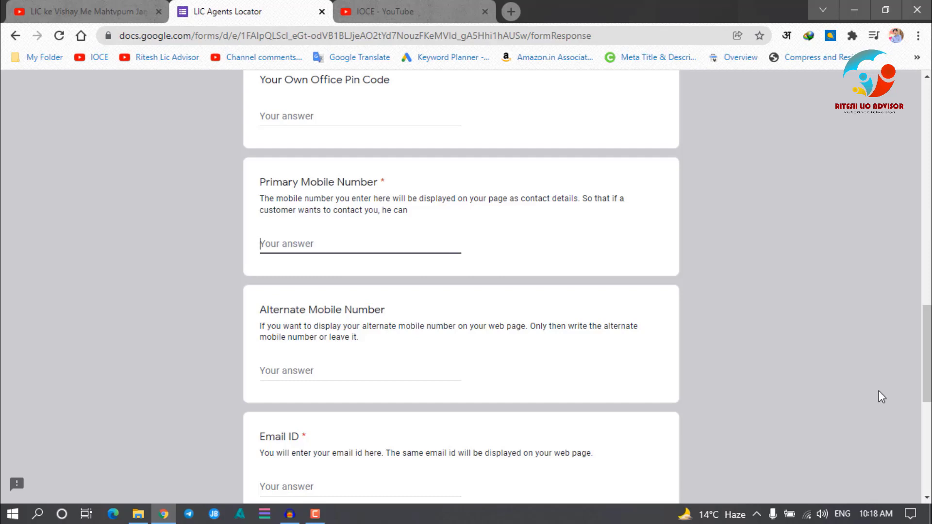
{"action": "type", "text": "1234567890"}
{"action": "scroll", "coordinate": [342, 369], "scroll_direction": "down", "scroll_amount": 3}
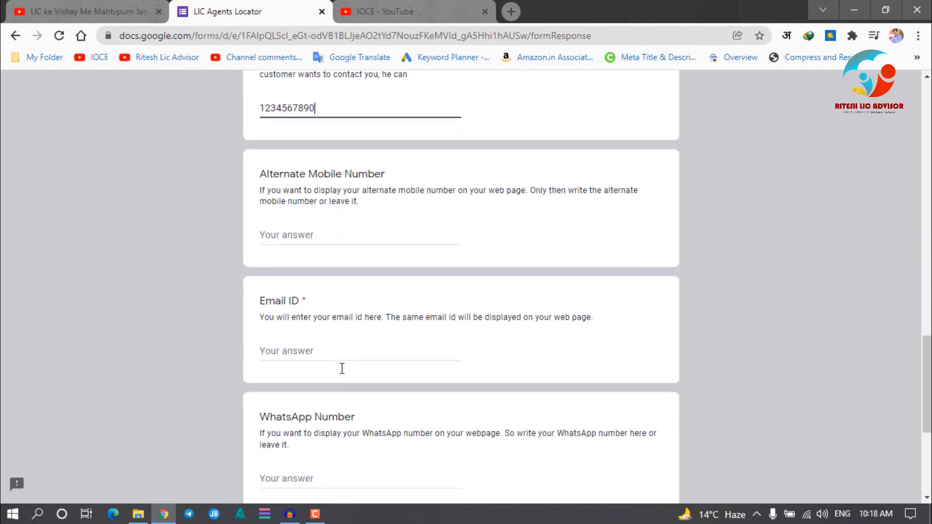
Enter the agent's e-mail address as Email ID, leaving optional numbers blank
{"action": "left_click", "coordinate": [304, 349]}
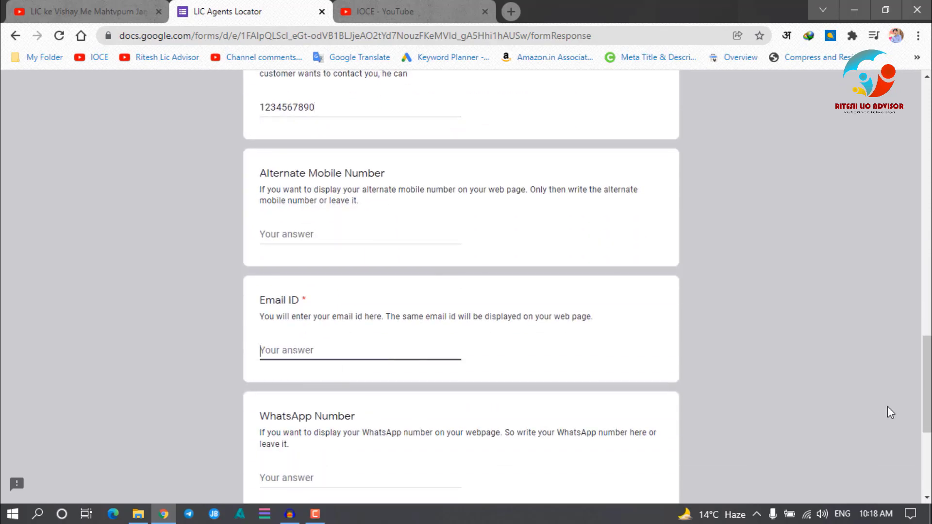
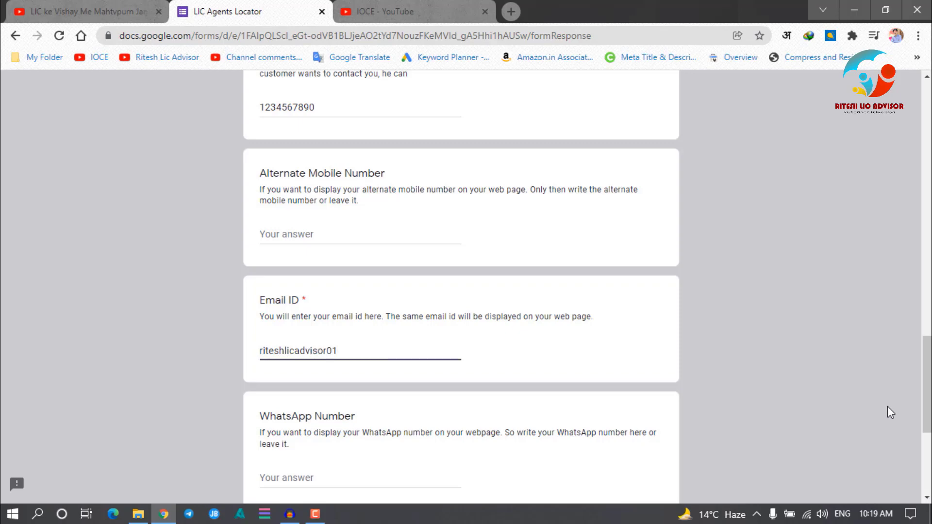
{"action": "scroll", "coordinate": [760, 317], "scroll_direction": "down", "scroll_amount": 3}
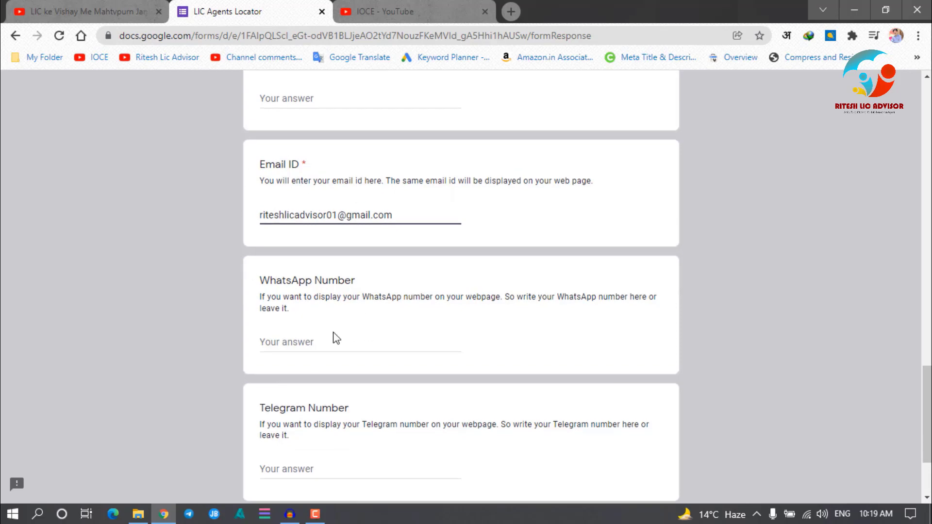
{"action": "scroll", "coordinate": [333, 336], "scroll_direction": "up", "scroll_amount": 3}
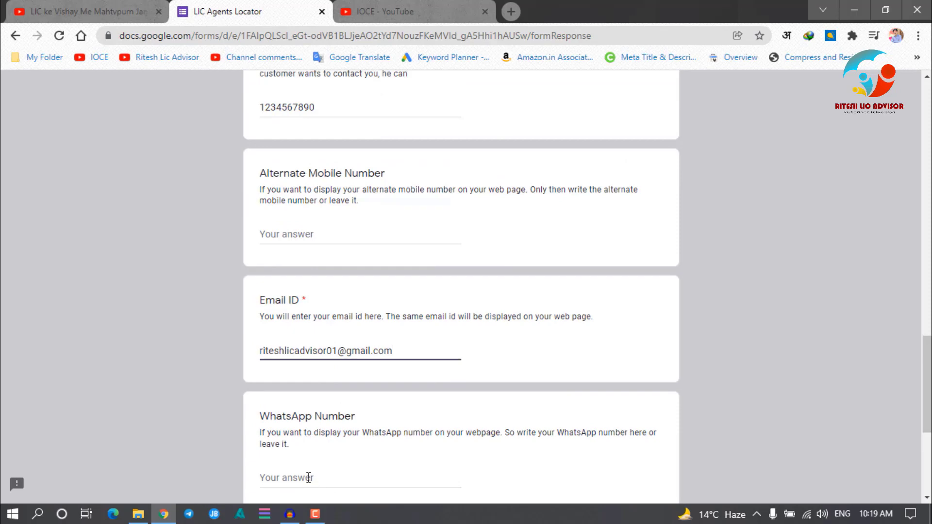
{"action": "scroll", "coordinate": [383, 389], "scroll_direction": "down", "scroll_amount": 3}
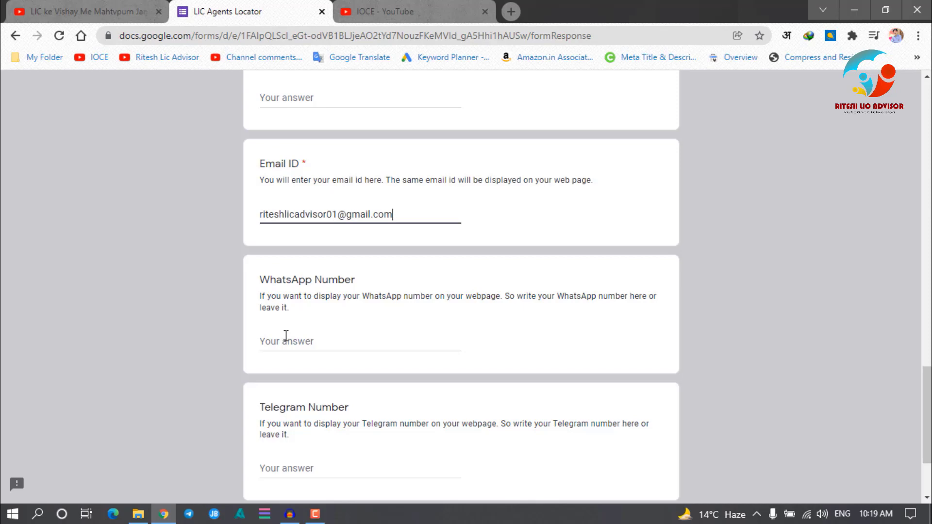
{"action": "scroll", "coordinate": [285, 335], "scroll_direction": "down", "scroll_amount": 3}
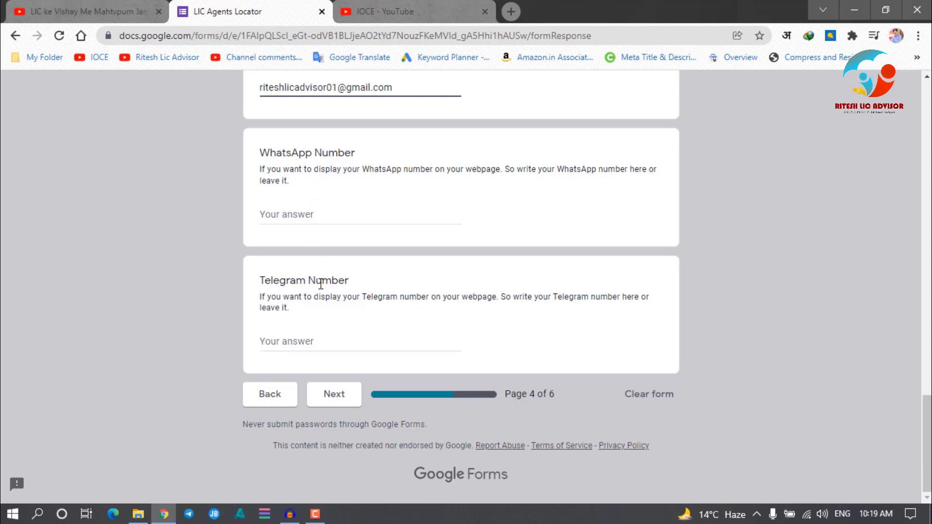
Advance from page 4 to the Your Social Contacts page
{"action": "left_click", "coordinate": [341, 400]}
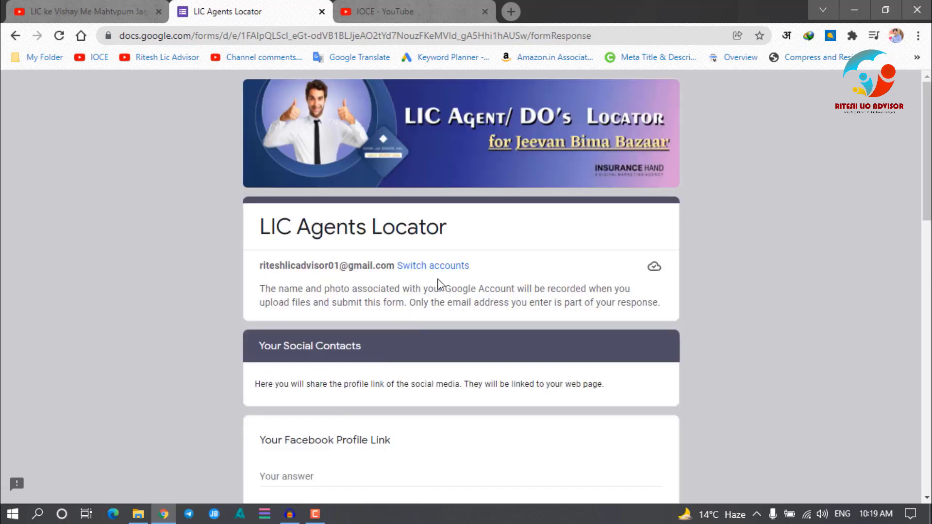
{"action": "scroll", "coordinate": [438, 284], "scroll_direction": "down", "scroll_amount": 3}
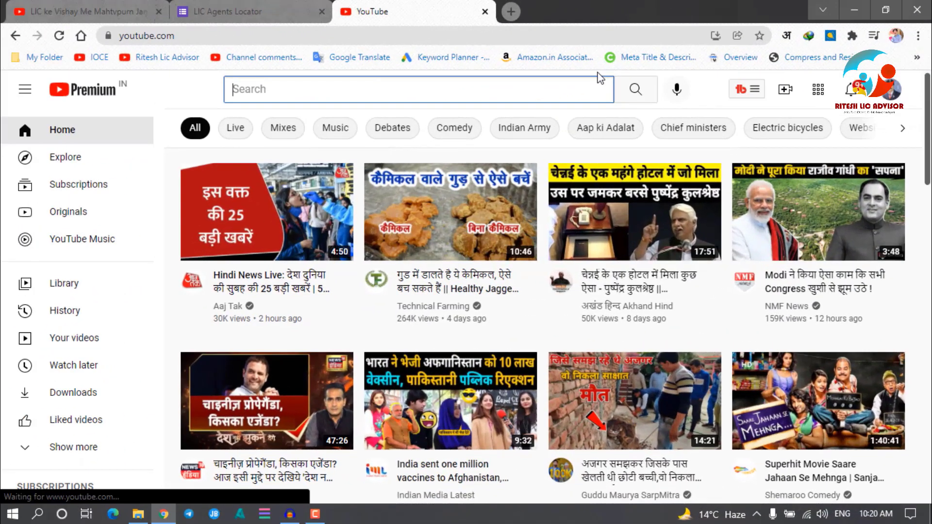
Search YouTube for 'ioce' and open the IOCE channel
{"action": "type", "text": "ioce"}
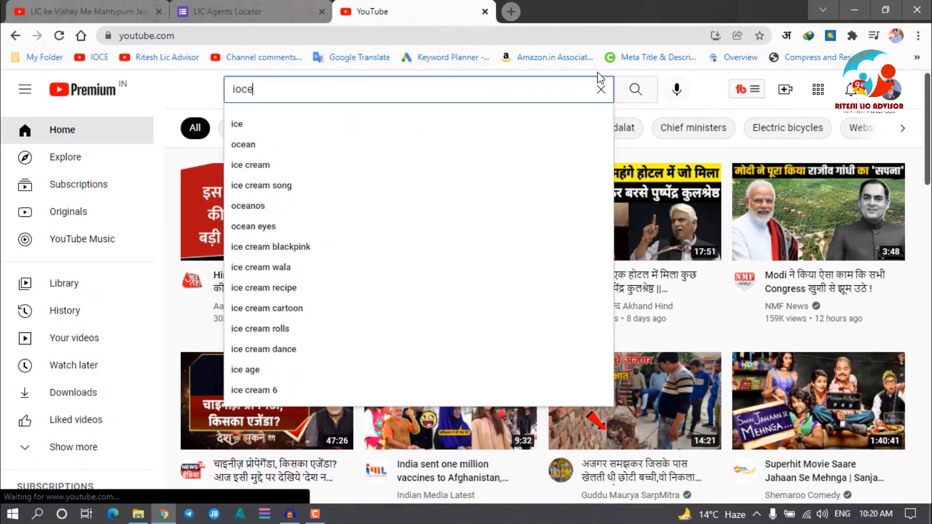
{"action": "key", "text": "Return"}
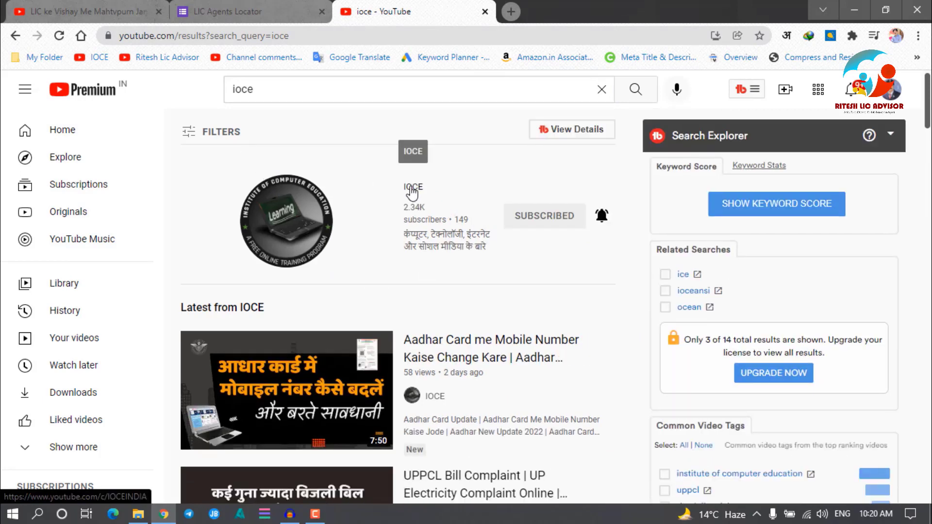
{"action": "left_click", "coordinate": [411, 192]}
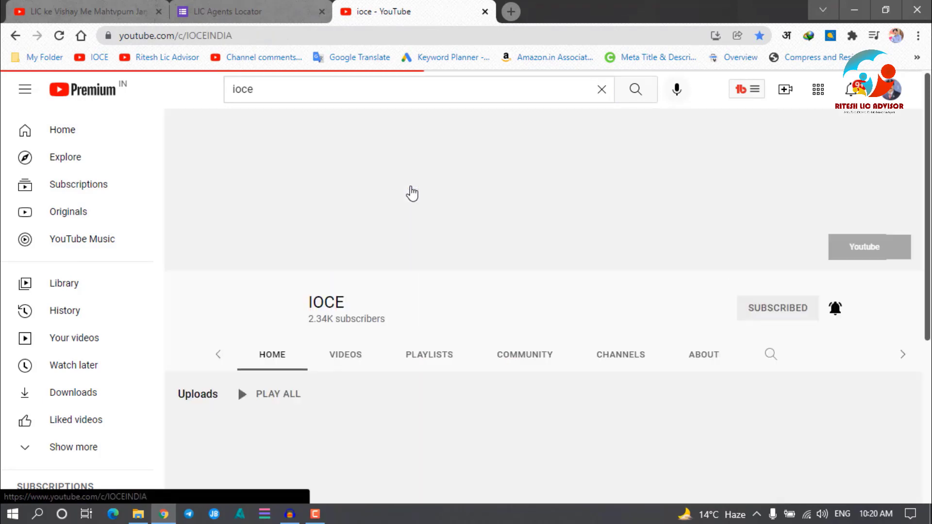
Browse the IOCE channel's uploaded videos, then return to the LIC Agents Locator form
{"action": "left_click", "coordinate": [286, 321]}
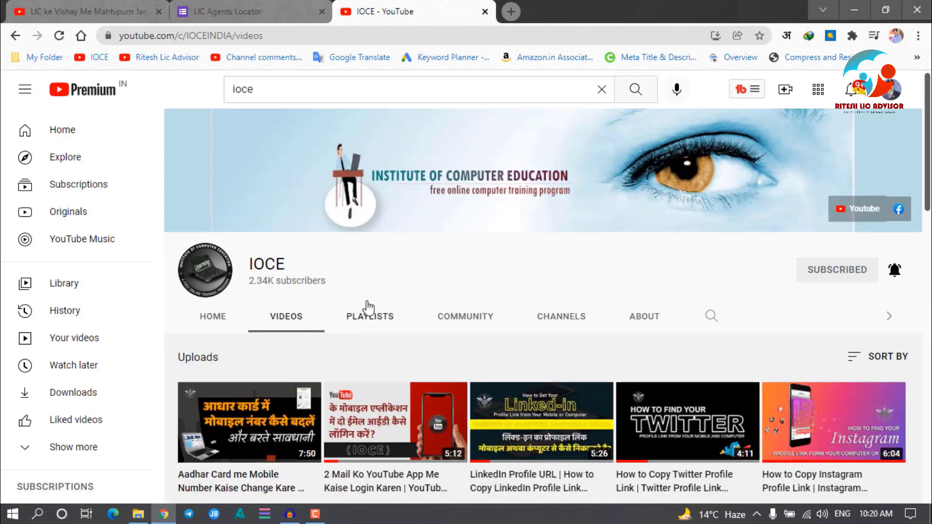
{"action": "scroll", "coordinate": [367, 307], "scroll_direction": "down", "scroll_amount": 1}
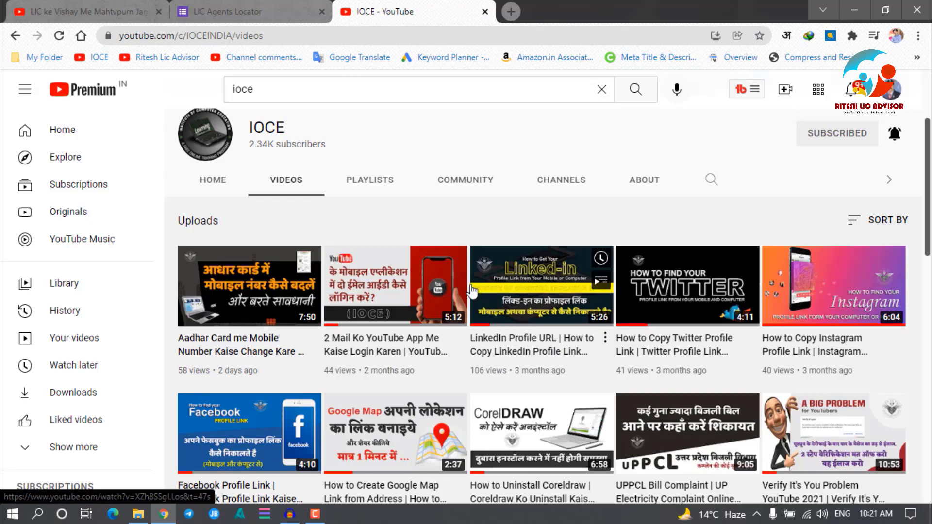
{"action": "left_click", "coordinate": [245, 11]}
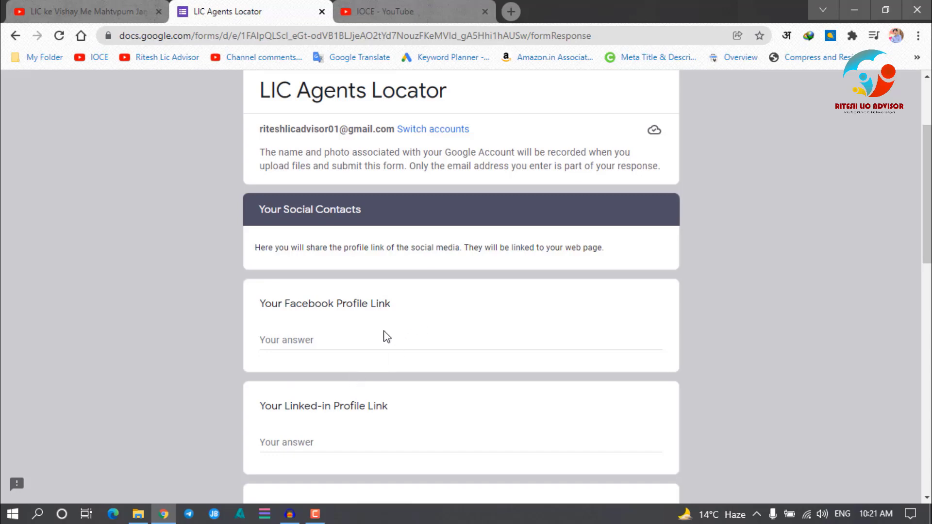
Leave the Your Social Contacts links empty and advance to the Branch Information page
{"action": "scroll", "coordinate": [326, 422], "scroll_direction": "down", "scroll_amount": 12}
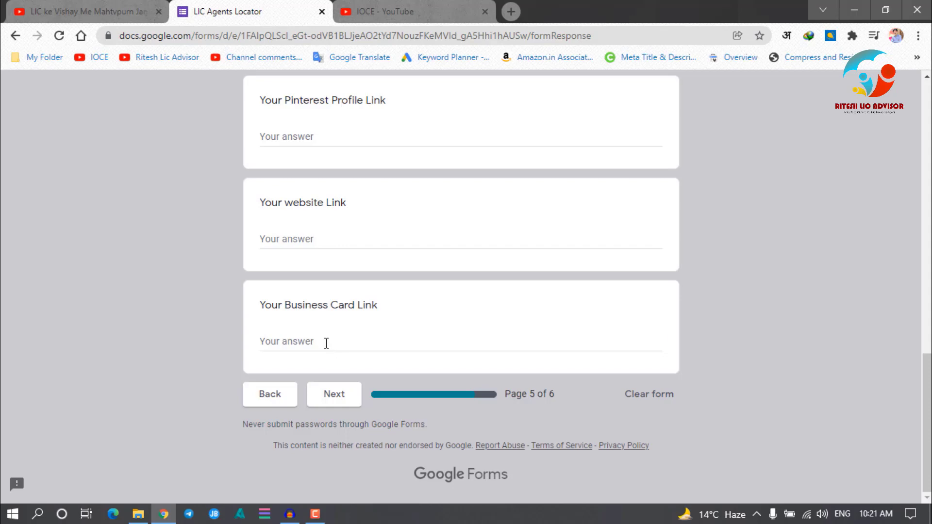
{"action": "scroll", "coordinate": [395, 285], "scroll_direction": "up", "scroll_amount": 7}
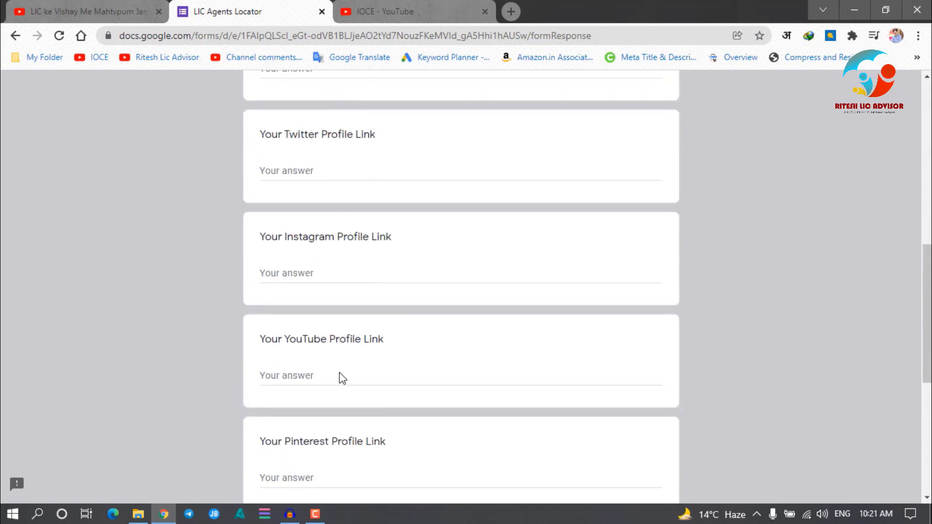
{"action": "scroll", "coordinate": [343, 366], "scroll_direction": "down", "scroll_amount": 7}
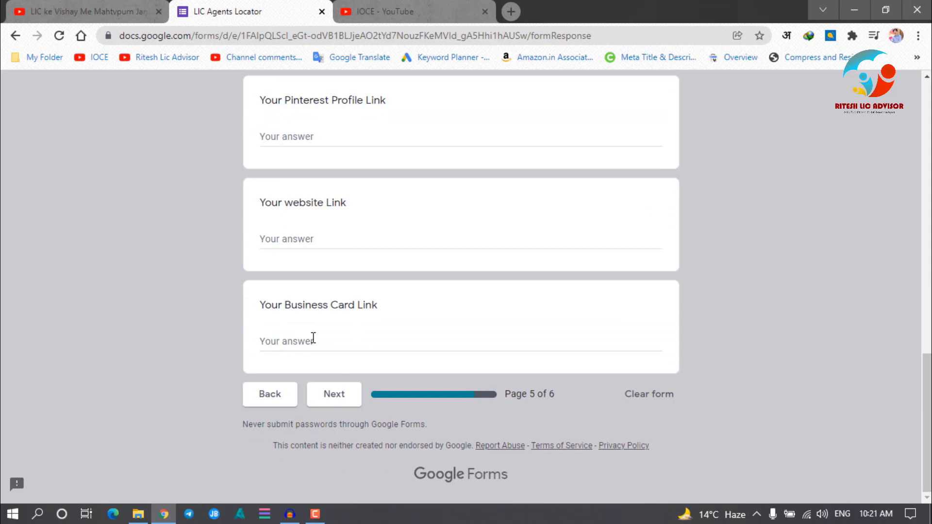
{"action": "left_click", "coordinate": [325, 403]}
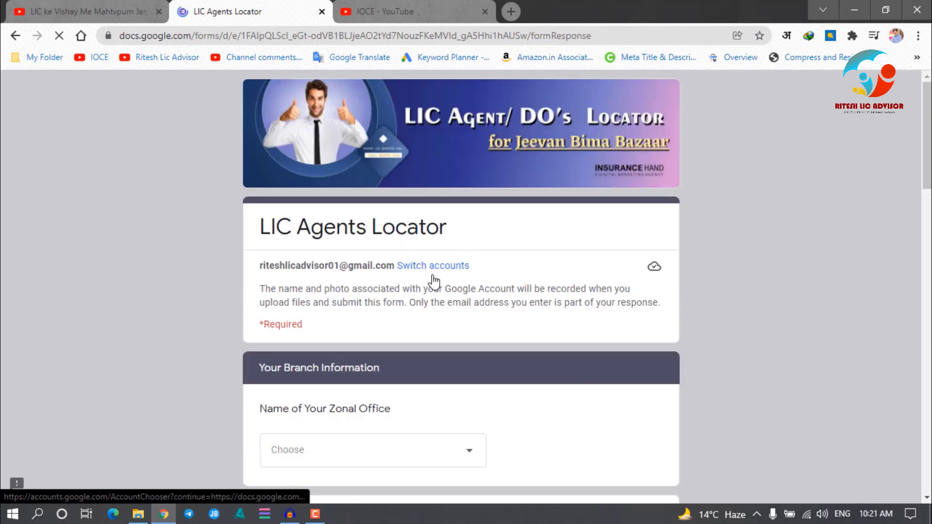
Pick LIC East Central Zonal Office Patna as the Name of Your Zonal Office
{"action": "scroll", "coordinate": [434, 280], "scroll_direction": "down", "scroll_amount": 4}
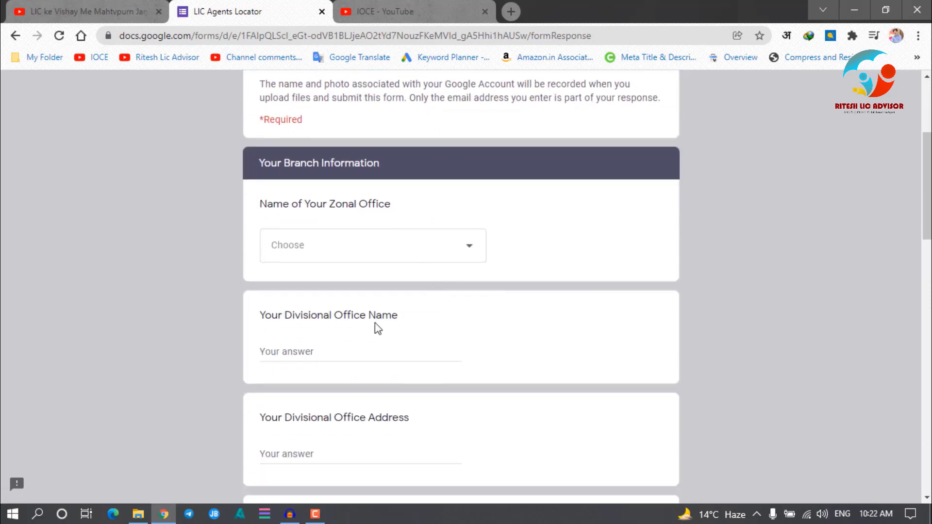
{"action": "left_click", "coordinate": [364, 249]}
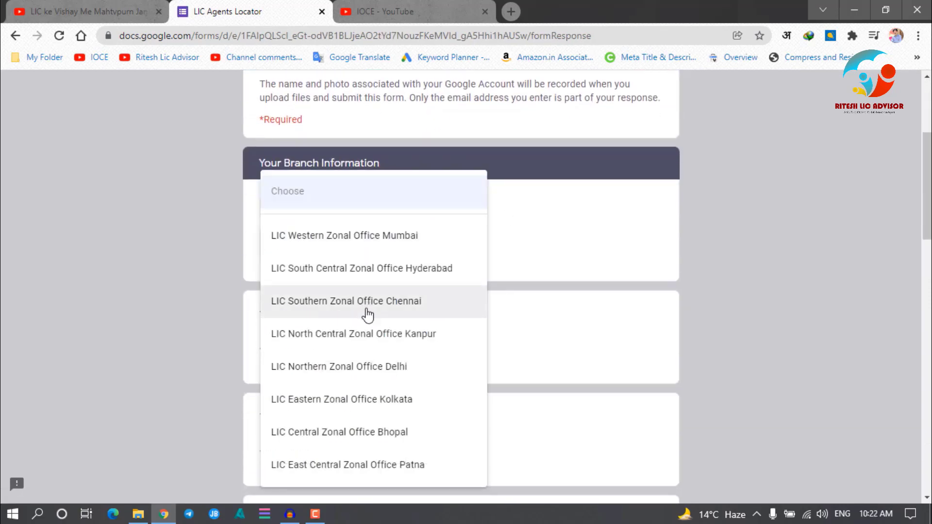
{"action": "left_click", "coordinate": [370, 465]}
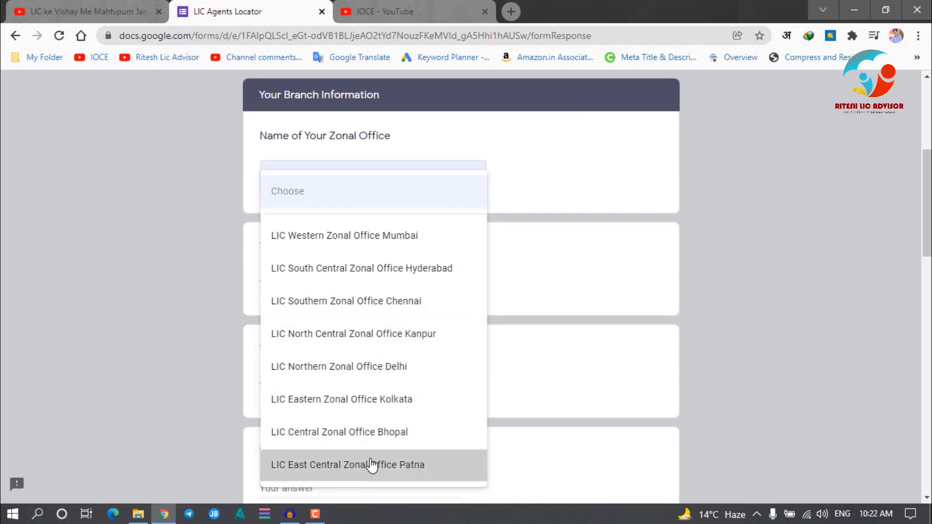
{"action": "left_click", "coordinate": [321, 279]}
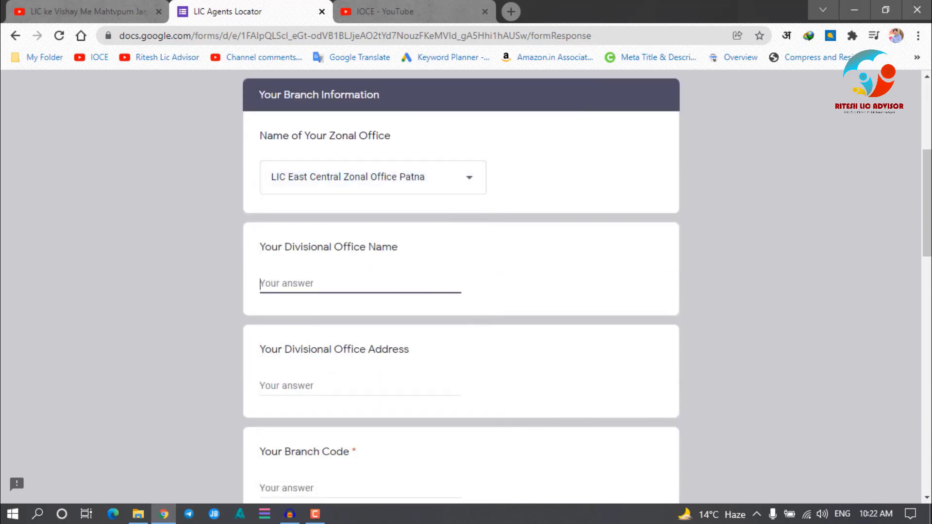
Enter 'Vatanasi' as the divisional office and 'aaa' as the Branch Code
{"action": "type", "text": "Vat"}
{"action": "type", "text": "anasi"}
{"action": "left_click", "coordinate": [298, 386]}
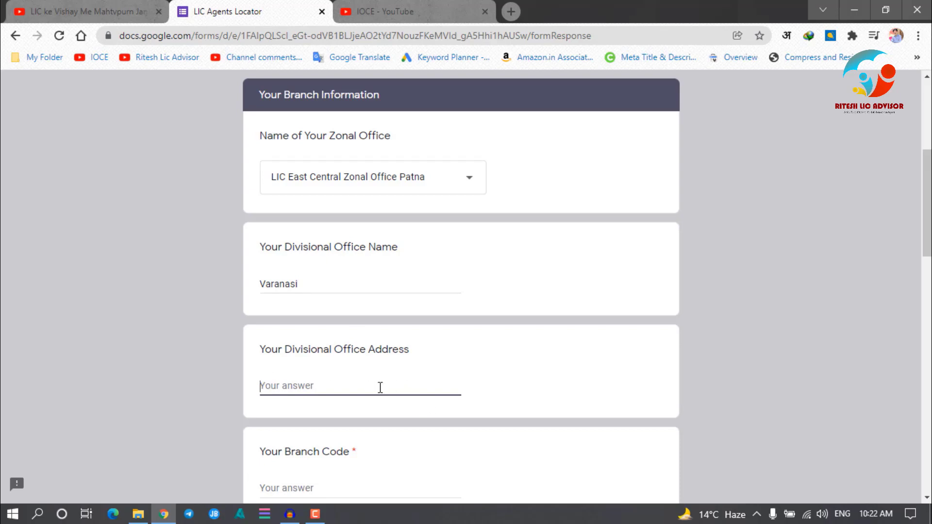
{"action": "scroll", "coordinate": [380, 387], "scroll_direction": "down", "scroll_amount": 3}
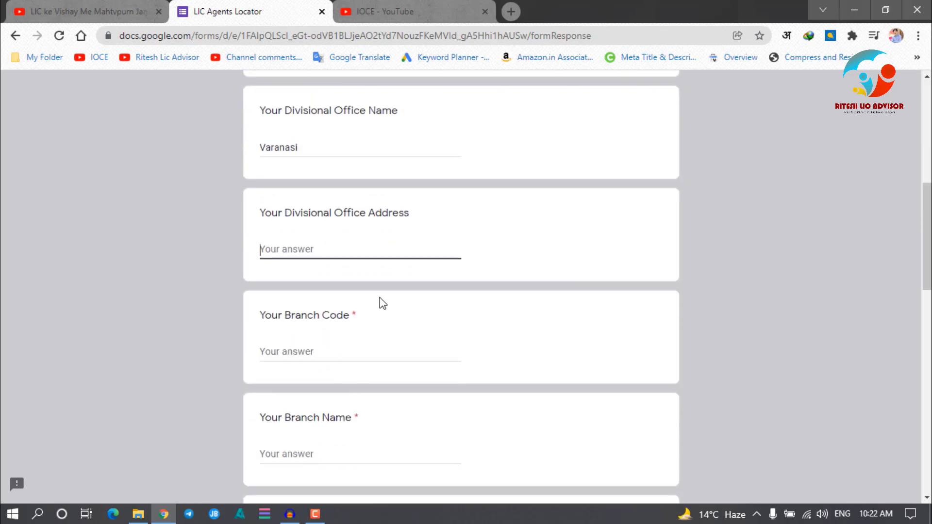
{"action": "left_click", "coordinate": [292, 356]}
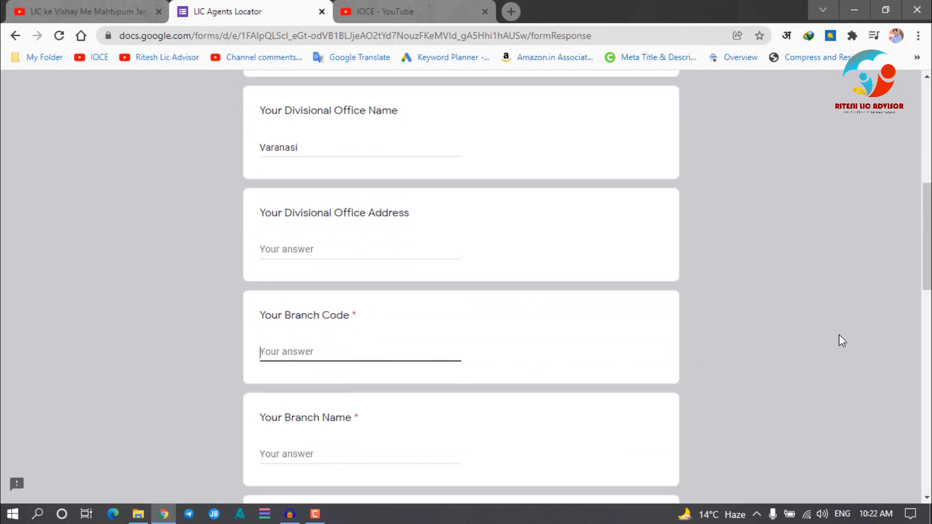
{"action": "type", "text": "aaa"}
Enter 'varanasi cbo 1' as Branch Name and 'Varanasi' as Branch Address
{"action": "left_click", "coordinate": [290, 456]}
{"action": "scroll", "coordinate": [908, 458], "scroll_direction": "down", "scroll_amount": 3}
{"action": "type", "text": "vara"}
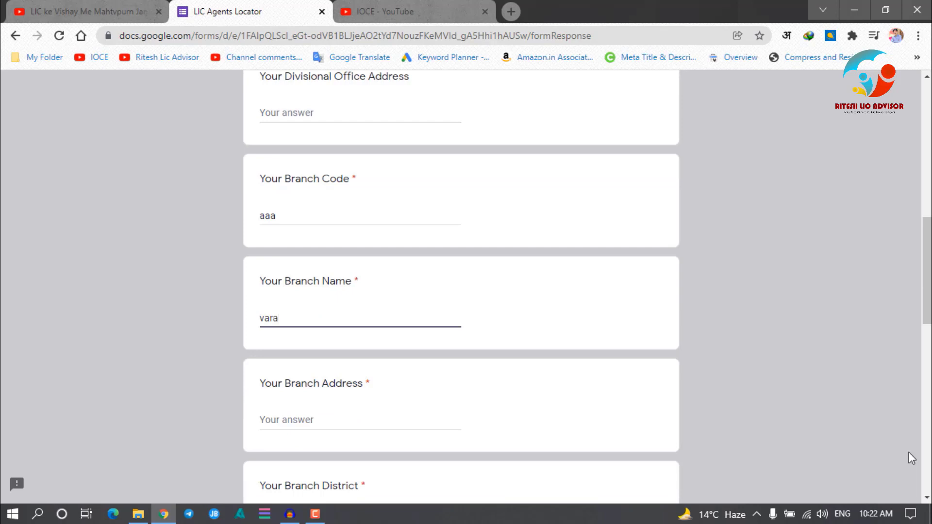
{"action": "type", "text": "nasi cbo 1"}
{"action": "left_click", "coordinate": [287, 415]}
{"action": "scroll", "coordinate": [691, 426], "scroll_direction": "down", "scroll_amount": 3}
{"action": "type", "text": "Va"}
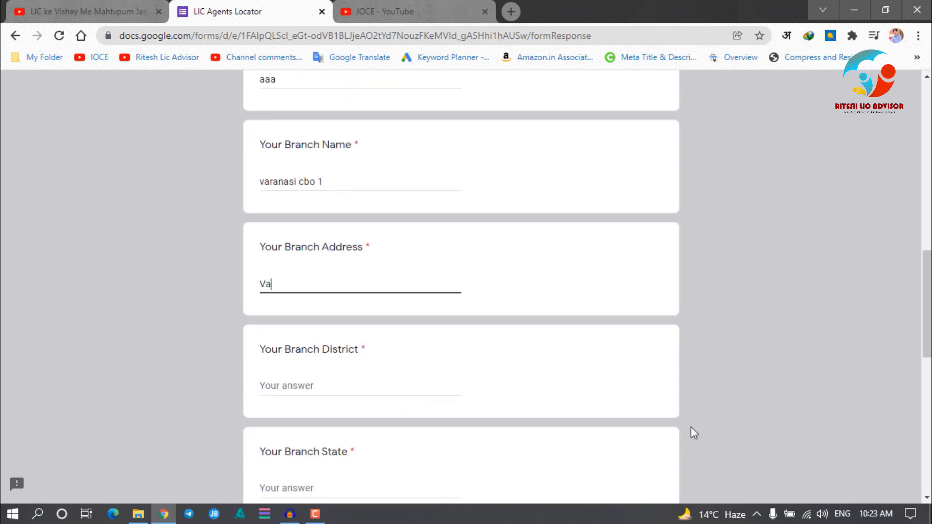
{"action": "type", "text": "ranasi"}
{"action": "left_click", "coordinate": [280, 398]}
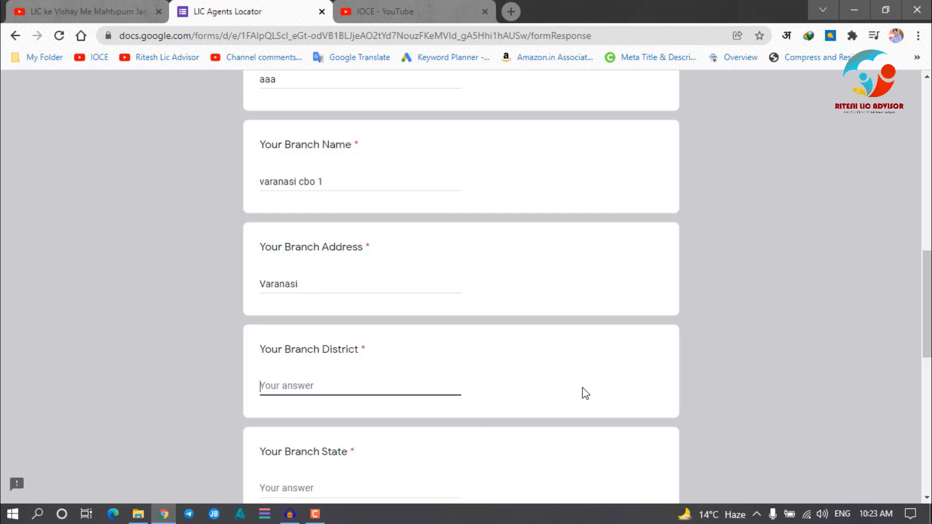
Fill in Branch District Varanasi, Branch State uttar pradesh and Branch Pin Code 221001
{"action": "type", "text": "Varanasi"}
{"action": "scroll", "coordinate": [586, 393], "scroll_direction": "down", "scroll_amount": 4}
{"action": "left_click", "coordinate": [318, 283]}
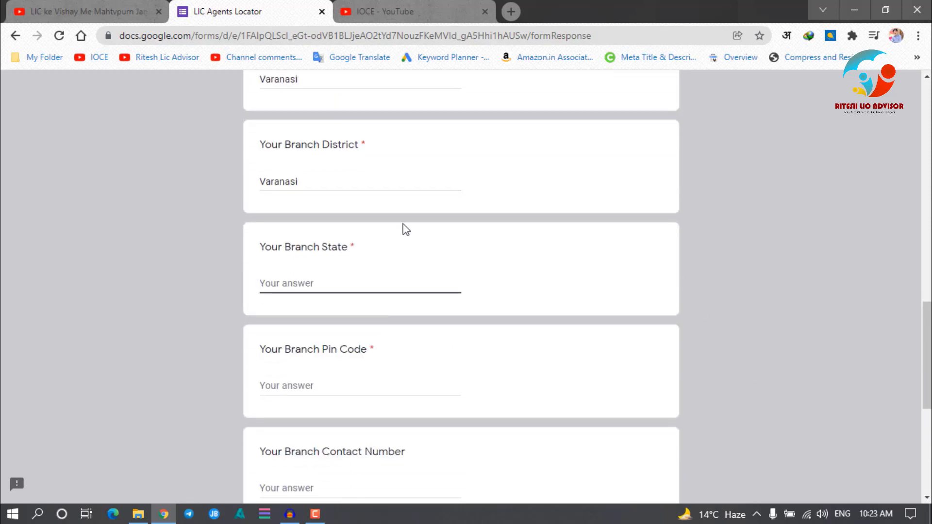
{"action": "type", "text": "uttar "}
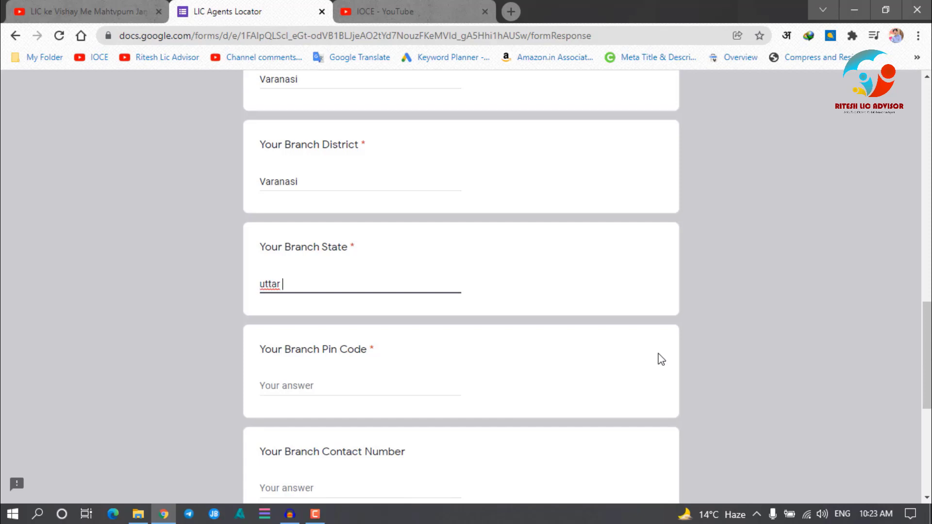
{"action": "type", "text": "pradesh"}
{"action": "key", "text": "Tab"}
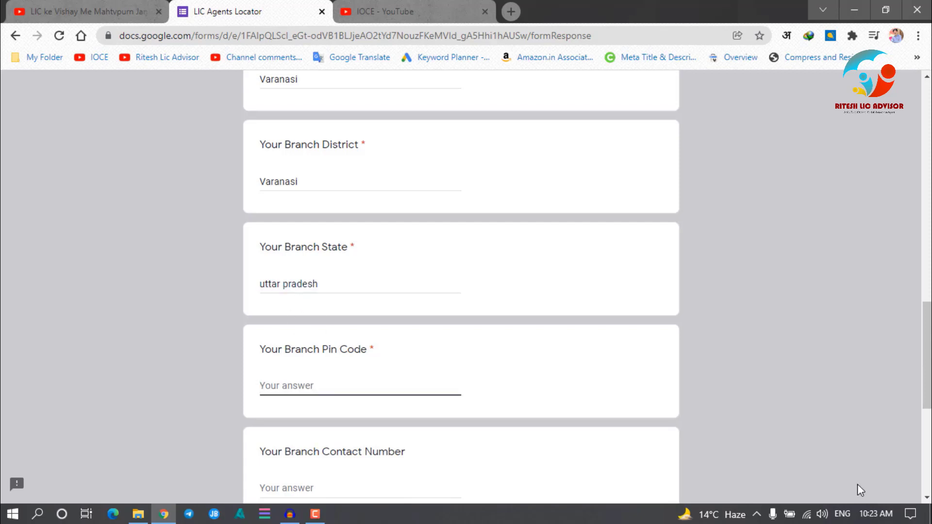
{"action": "type", "text": "221001"}
{"action": "scroll", "coordinate": [550, 397], "scroll_direction": "down", "scroll_amount": 4}
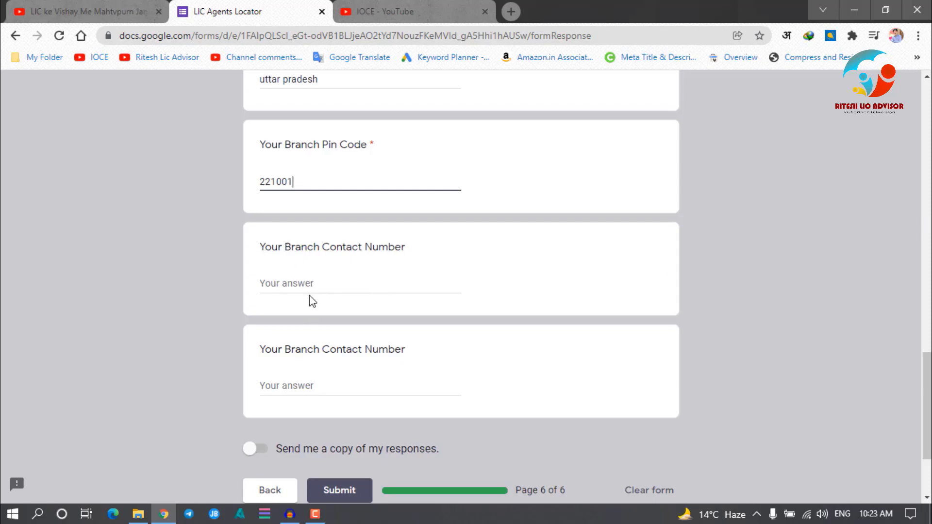
Review page 6, turn on 'Send me a copy of my responses', and submit the form
{"action": "scroll", "coordinate": [600, 320], "scroll_direction": "down", "scroll_amount": 3}
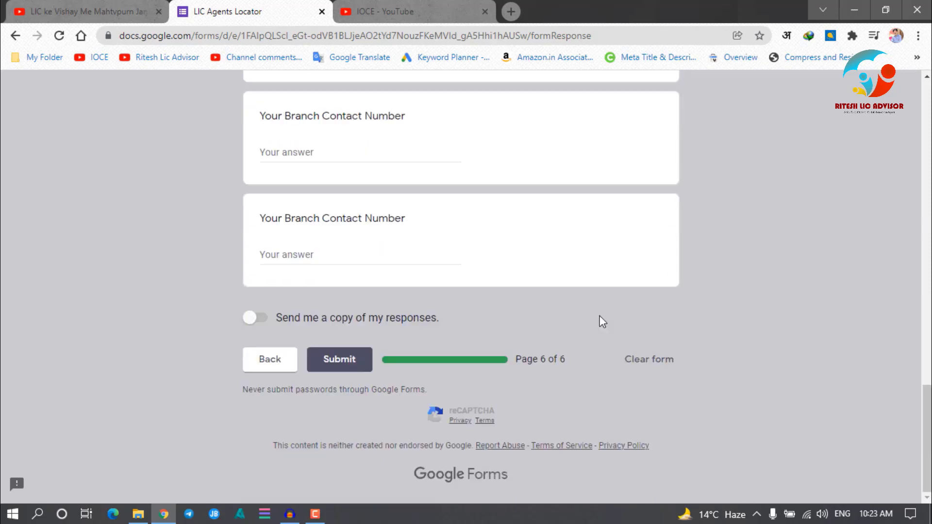
{"action": "scroll", "coordinate": [602, 322], "scroll_direction": "up", "scroll_amount": 4}
{"action": "scroll", "coordinate": [600, 322], "scroll_direction": "up", "scroll_amount": 10}
{"action": "scroll", "coordinate": [599, 322], "scroll_direction": "down", "scroll_amount": 6}
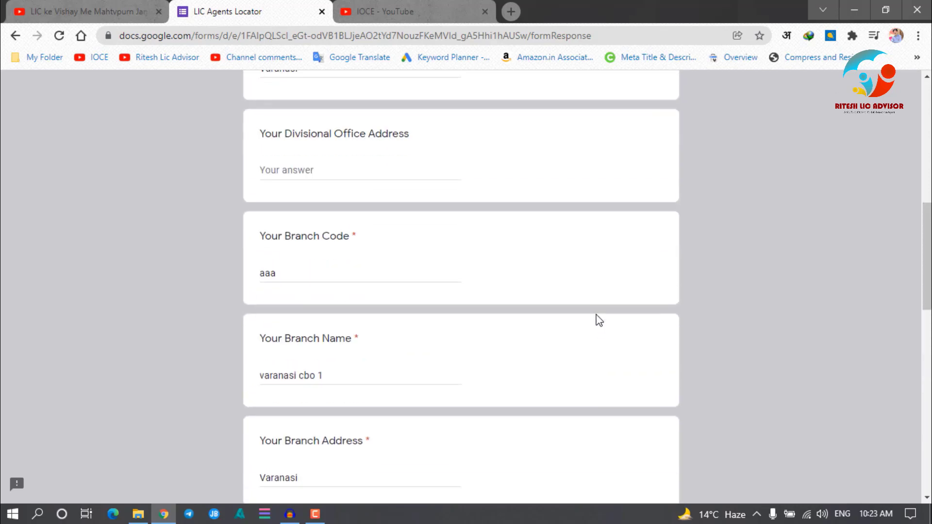
{"action": "scroll", "coordinate": [593, 314], "scroll_direction": "down", "scroll_amount": 8}
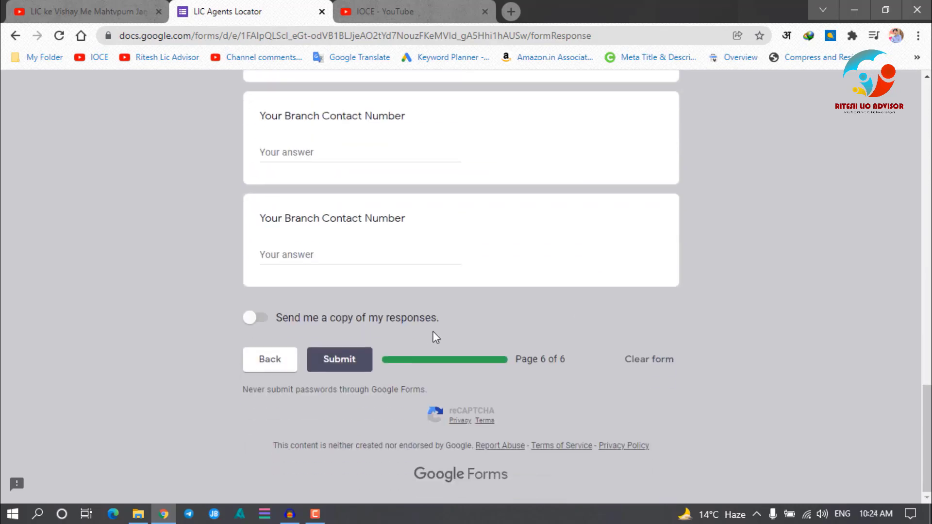
{"action": "left_click", "coordinate": [262, 323]}
{"action": "left_click", "coordinate": [354, 365]}
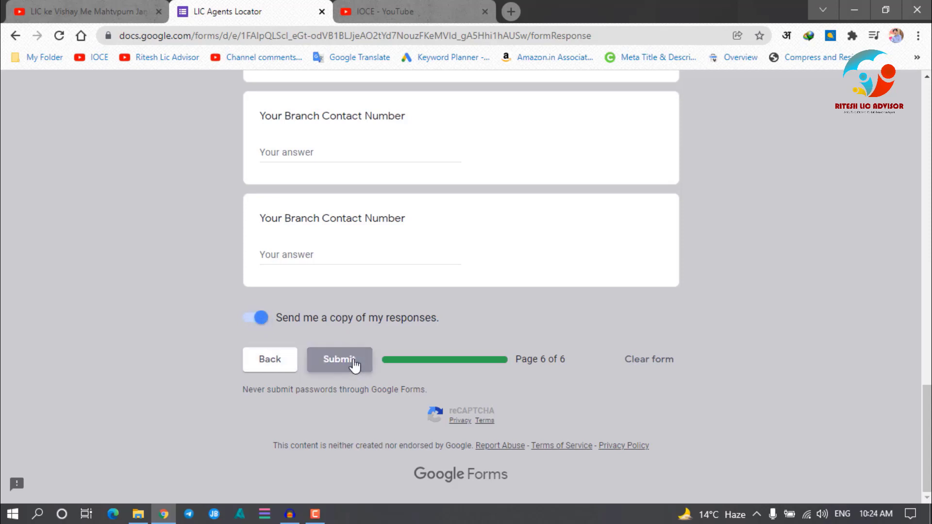